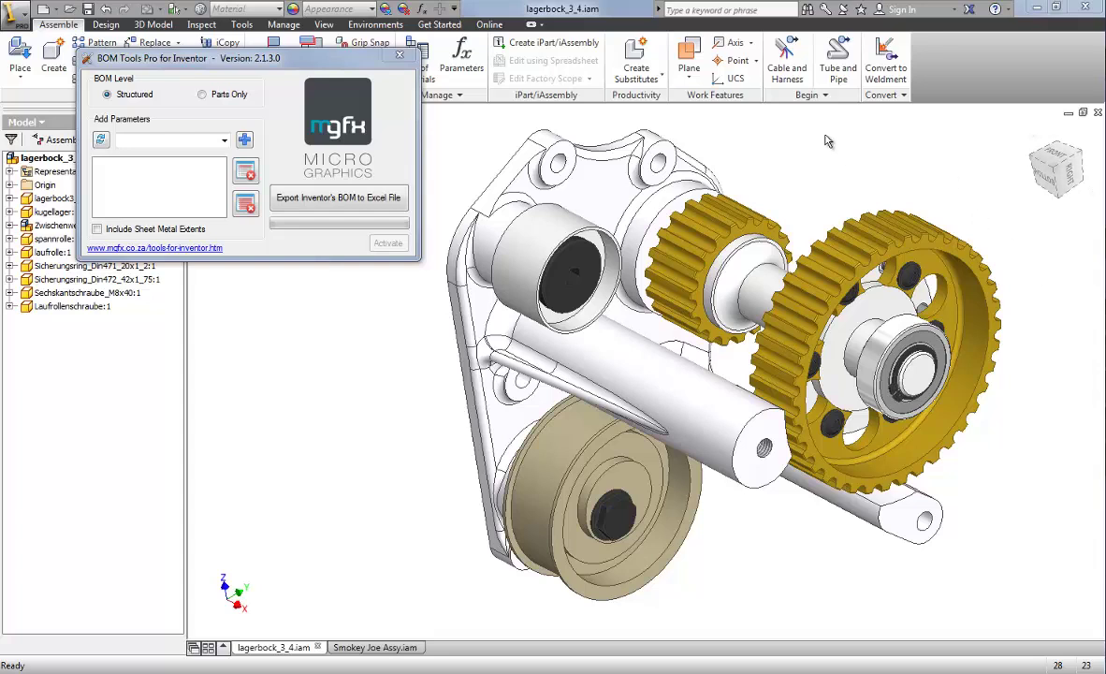
Move the BOM Tools Pro window away from the model and view Smokey Joe Assy.iam before returning to lagerbock_3_4.iam.
drag(227, 59, 224, 52)
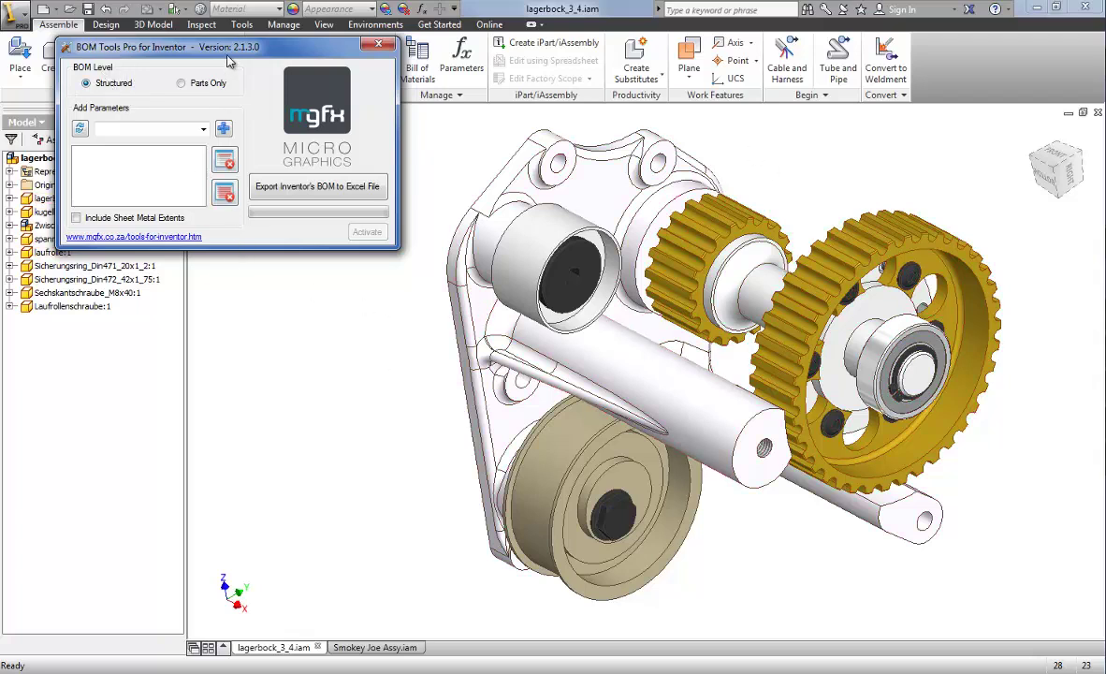
drag(213, 49, 198, 43)
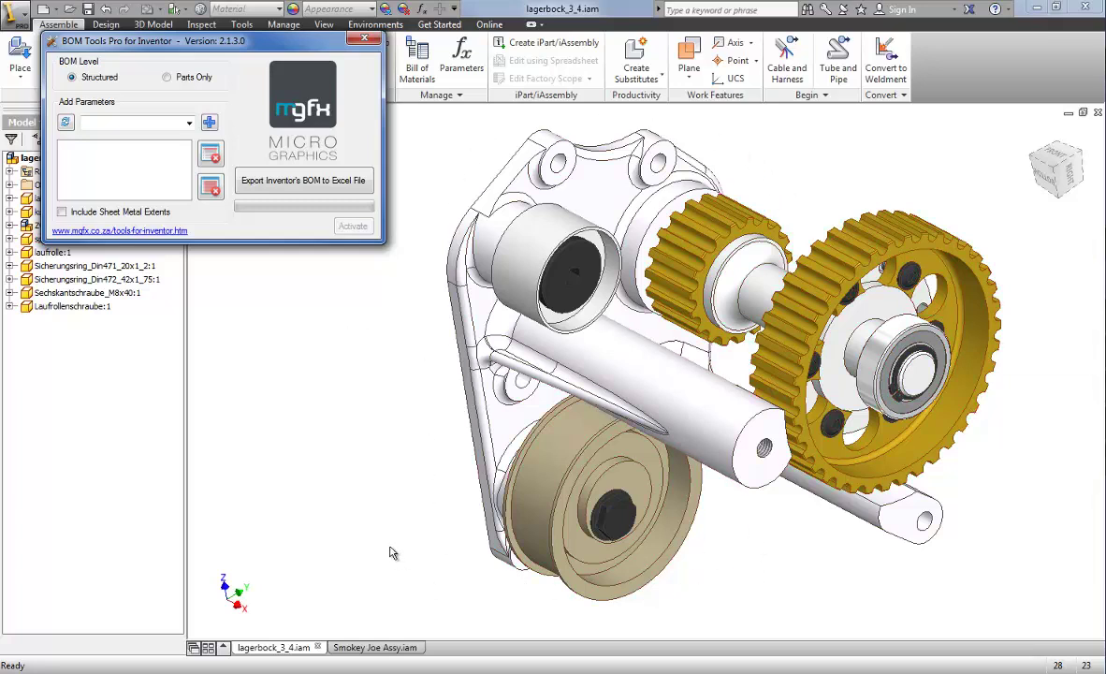
click(376, 647)
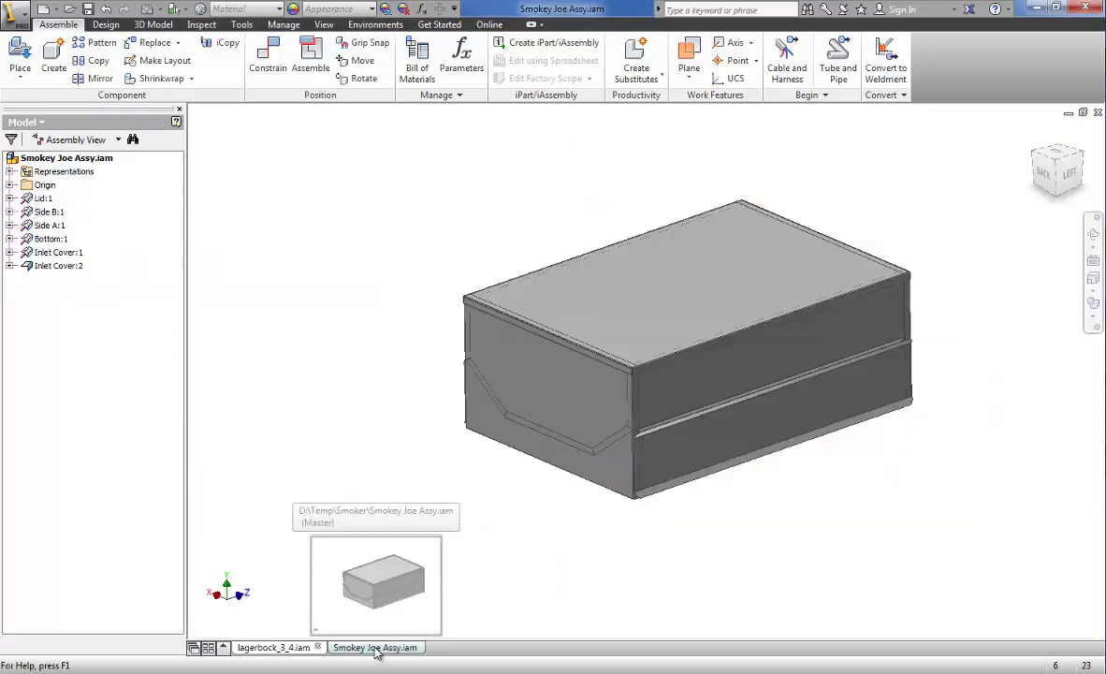
click(273, 648)
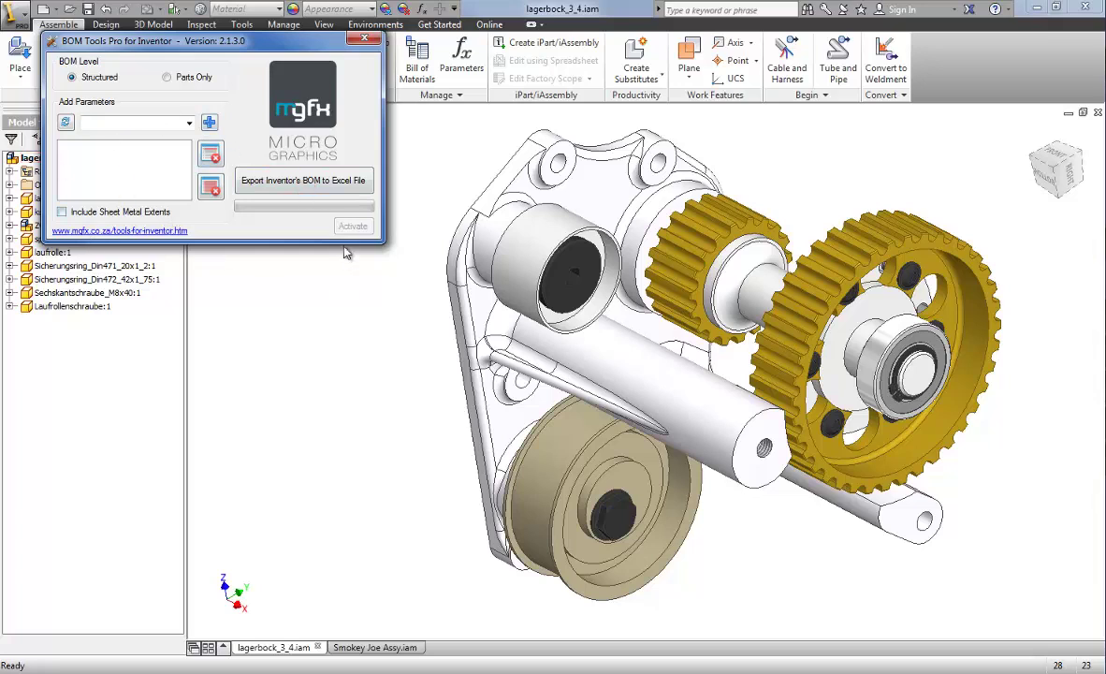
Start exporting the structured BOM of lagerbock_3_4.iam to an Excel file, keeping the file name lagerbock_3_4.xlsx.
click(303, 180)
drag(361, 79, 392, 95)
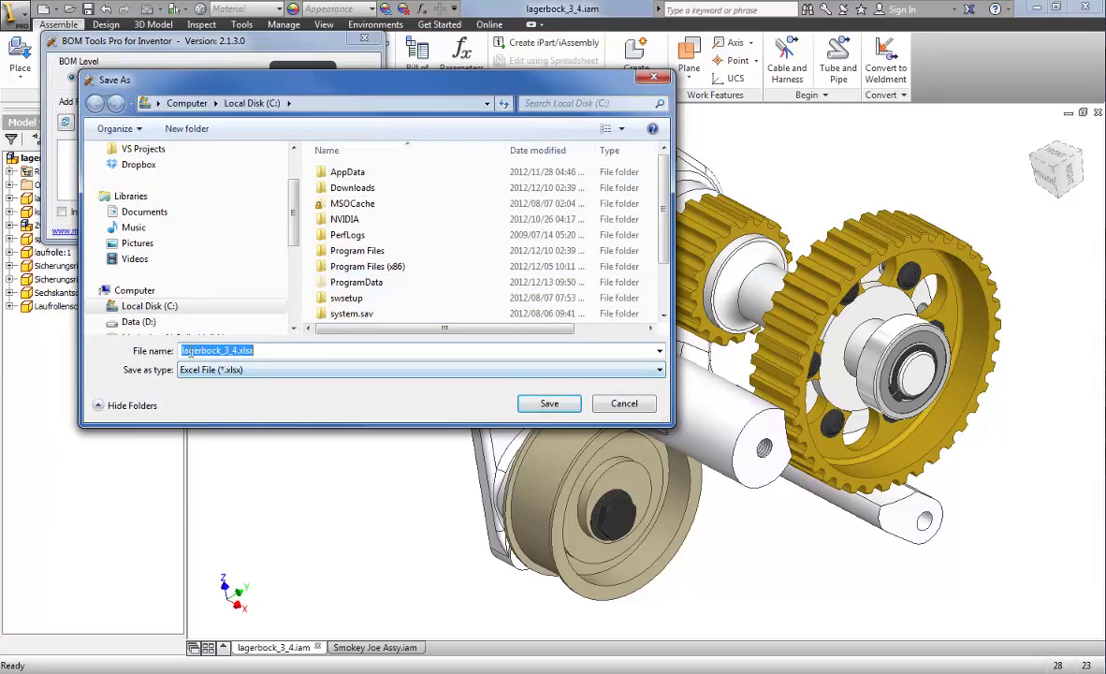
click(235, 350)
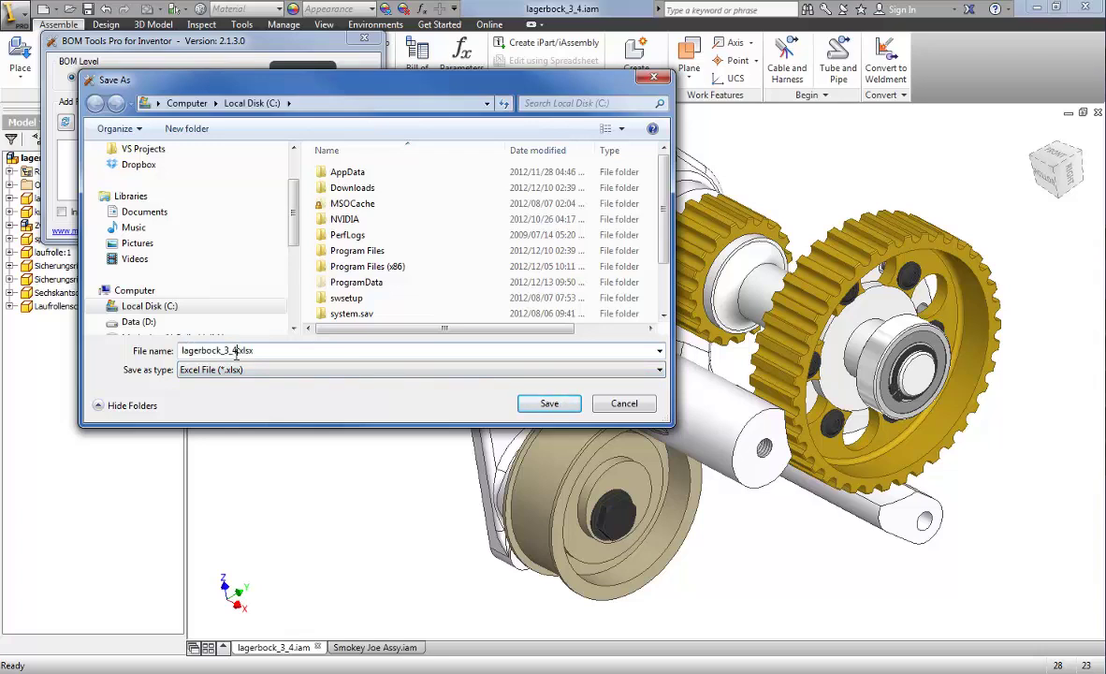
key(shift+Left)
key(shift+Left)
key(shift+Left)
key(shift+Left)
key(shift+Left)
key(shift+Left)
key(shift+Left)
key(shift+Left)
key(shift+Left)
key(shift+Left)
key(shift+Left)
key(shift+Left)
key(shift+Left)
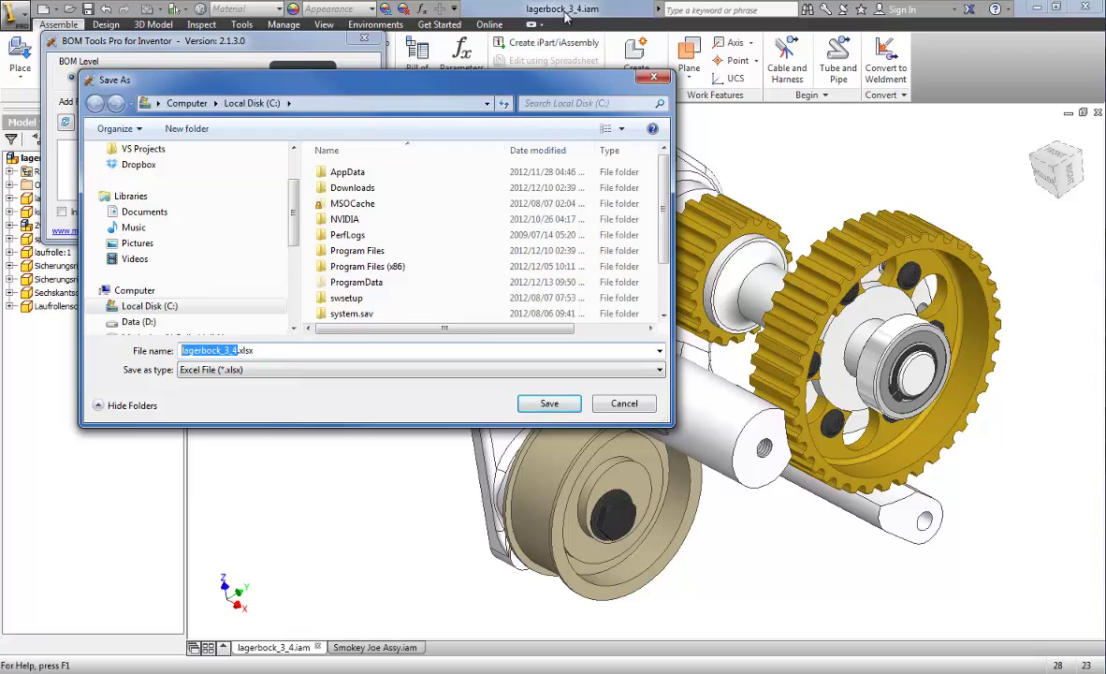
click(229, 351)
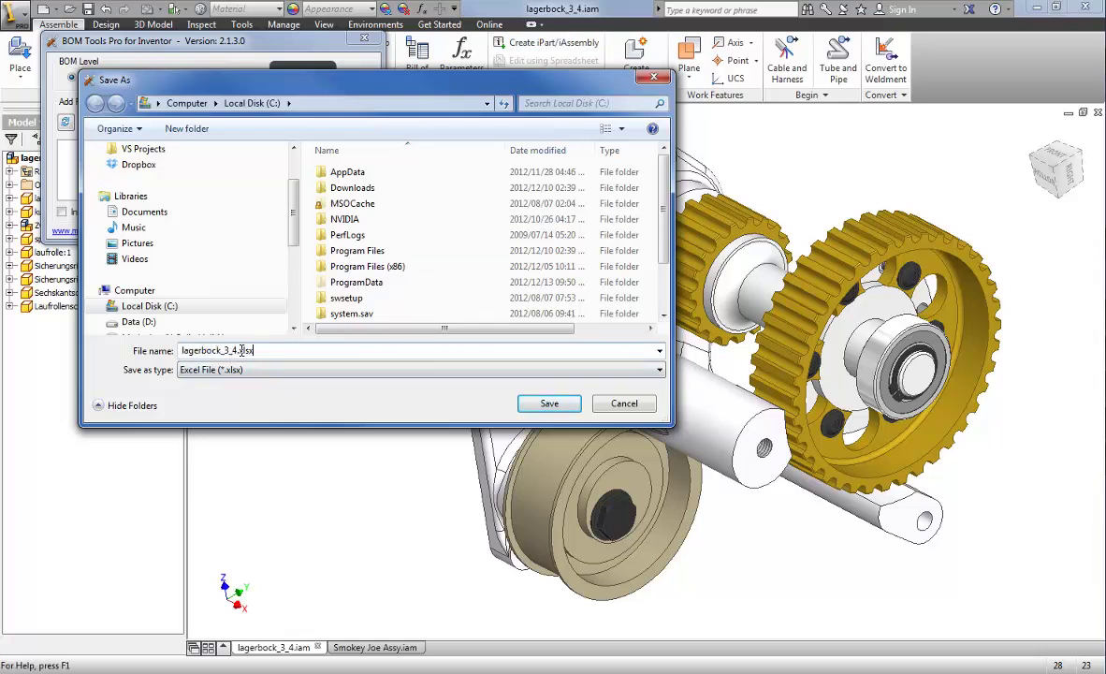
Save the BOM export in the Temp folder on Local Disk (C:), replacing the existing lagerbock_3_4.xlsx.
click(370, 251)
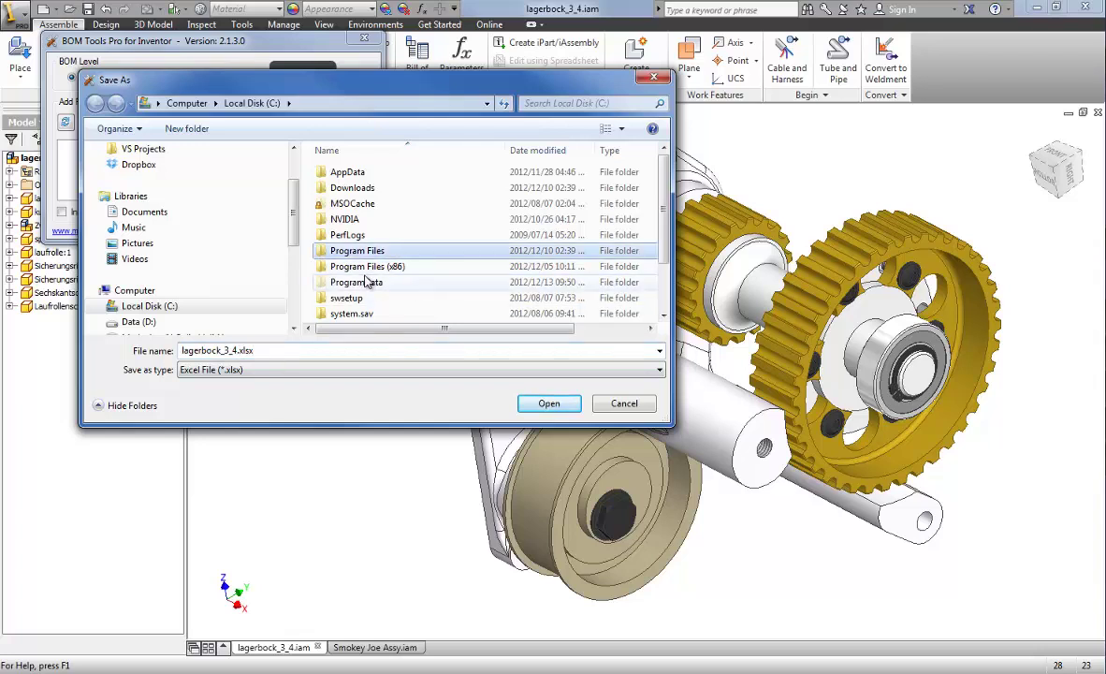
scroll(369, 283, down, 2)
double_click(356, 248)
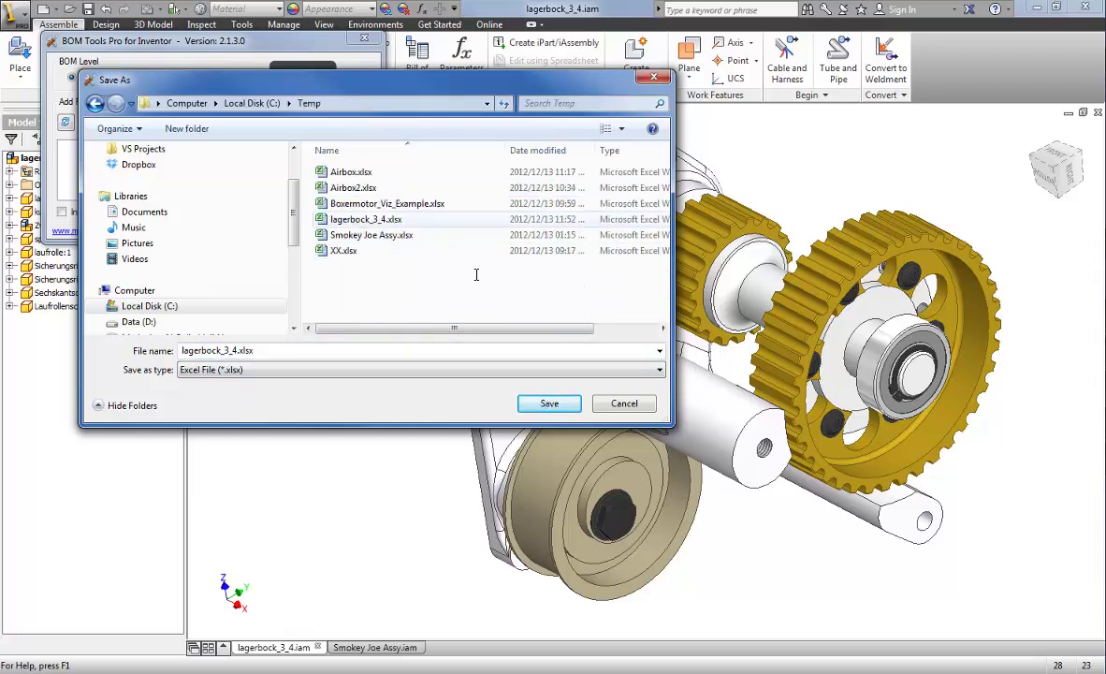
click(549, 404)
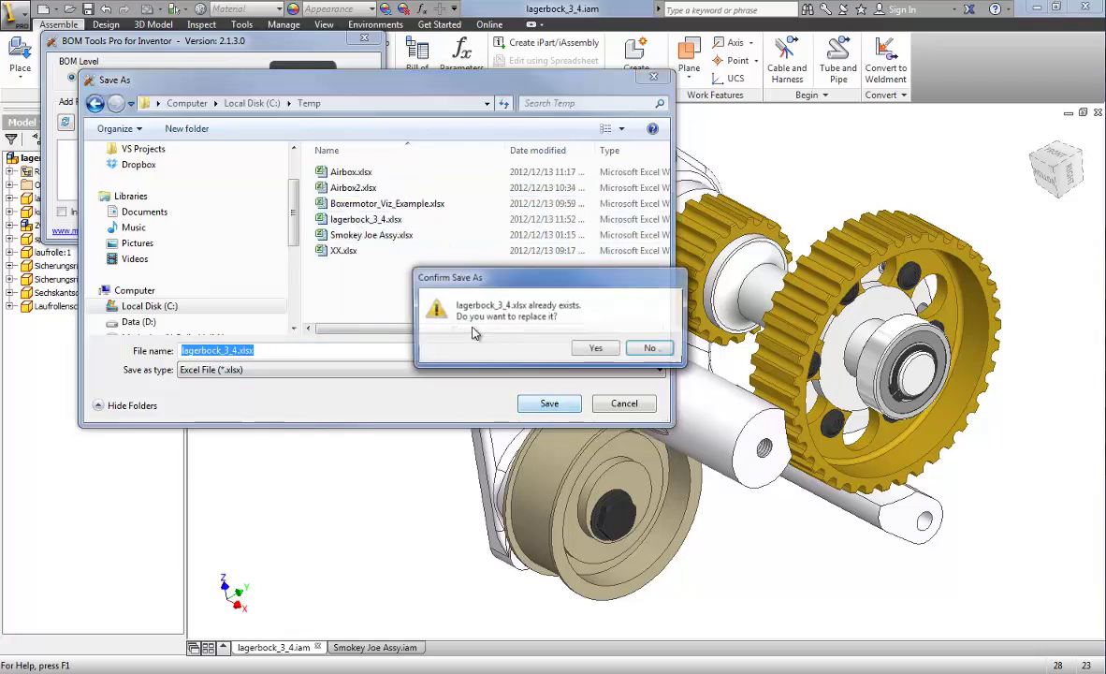
click(595, 350)
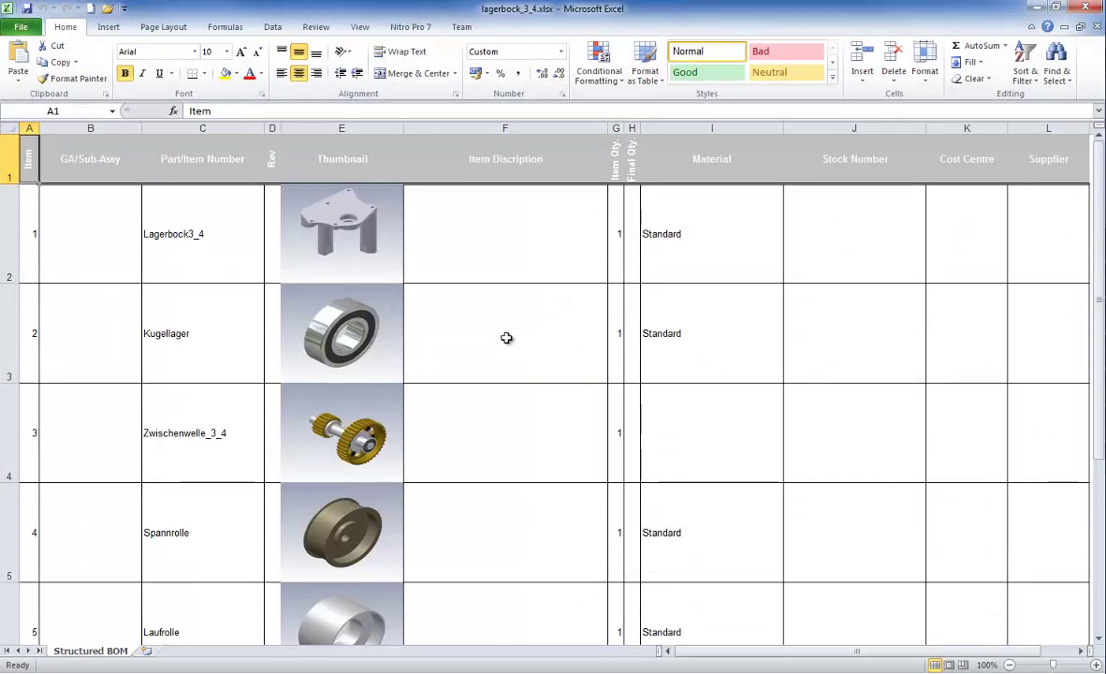
Narrow the Thumbnail column and reduce the height of the Lagerbock3_4 row in the exported structured BOM sheet.
scroll(506, 338, down, 3)
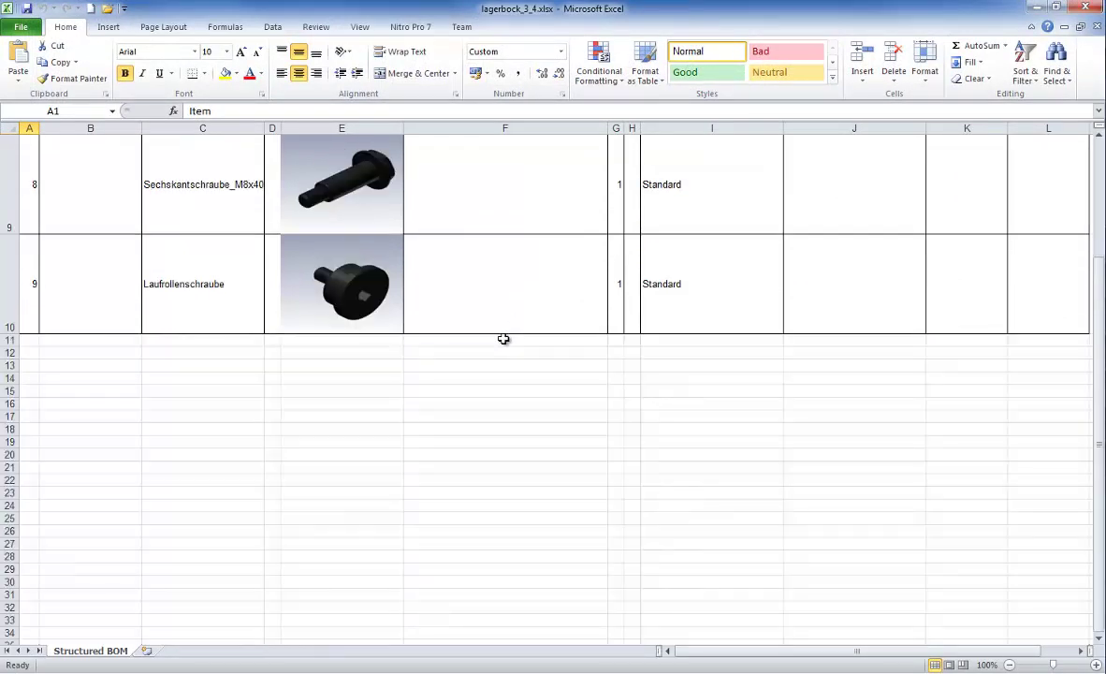
scroll(503, 341, up, 2)
scroll(342, 412, up, 1)
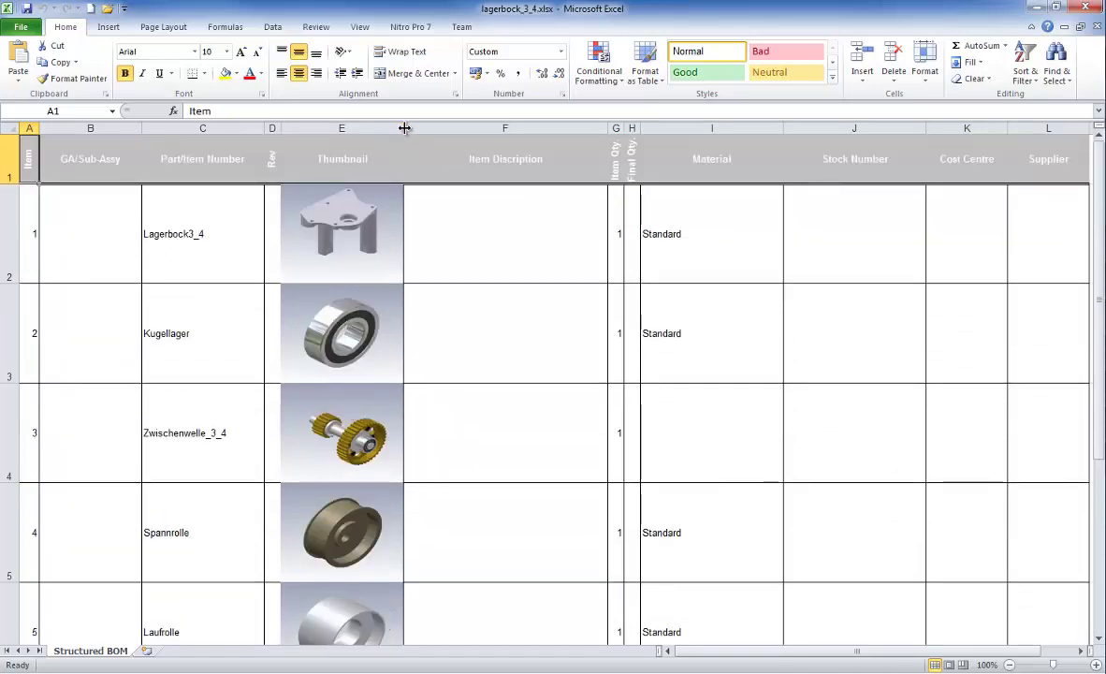
drag(404, 128, 390, 128)
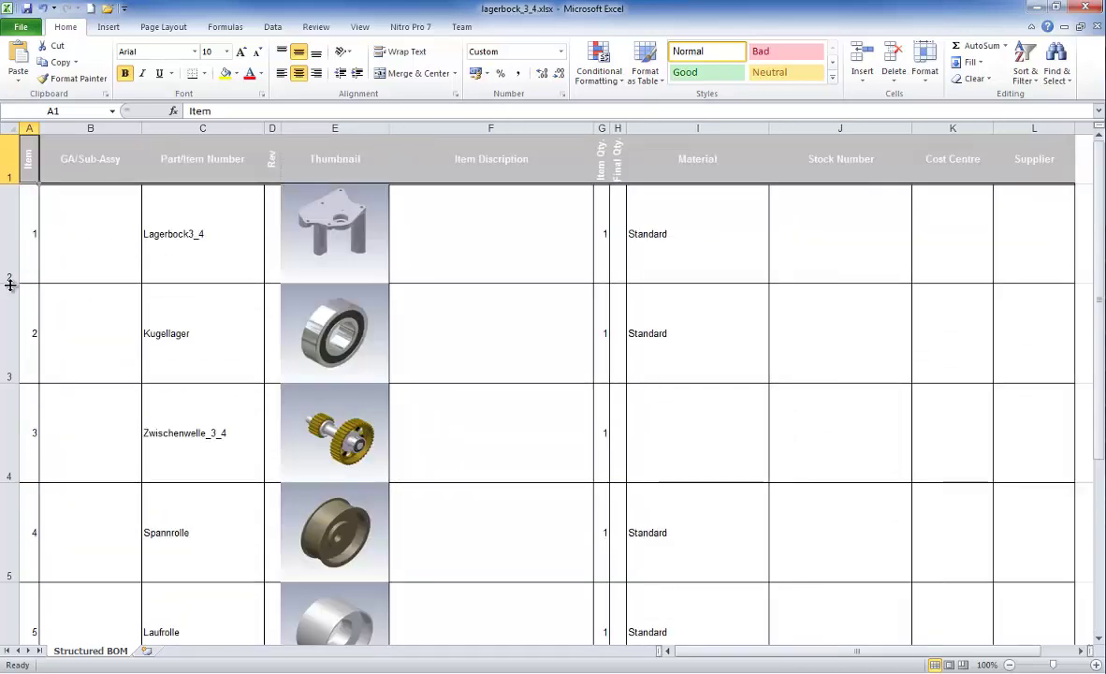
drag(10, 284, 11, 267)
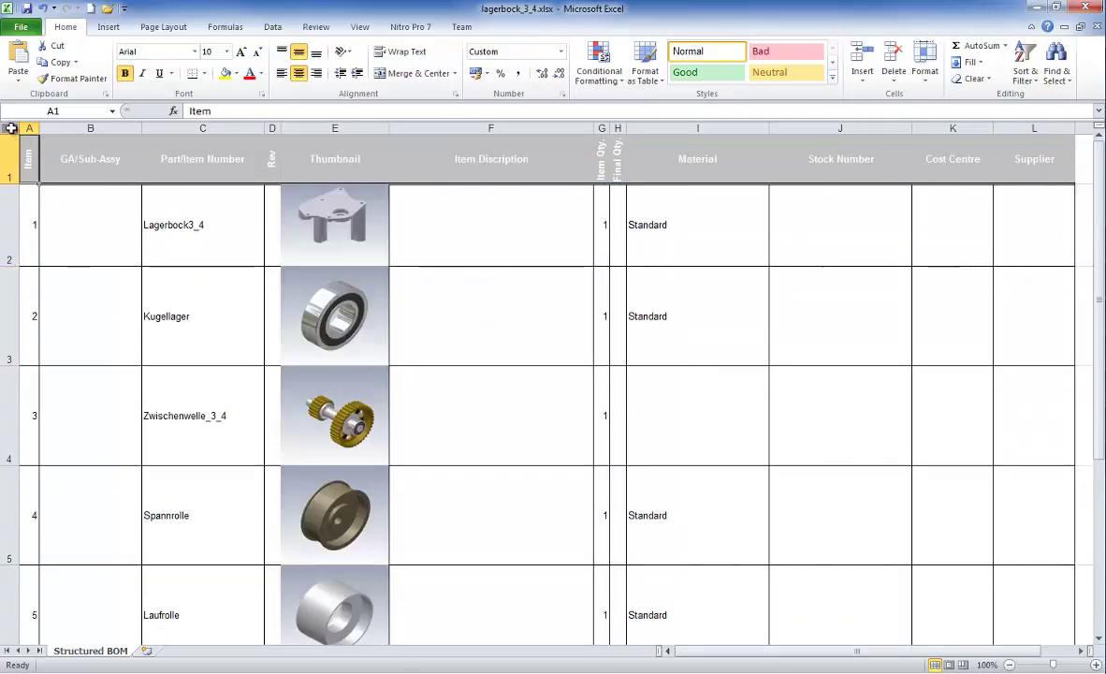
Resize all rows and columns of the whole BOM sheet together, and close the workbook.
click(11, 128)
drag(390, 128, 399, 132)
drag(13, 266, 13, 279)
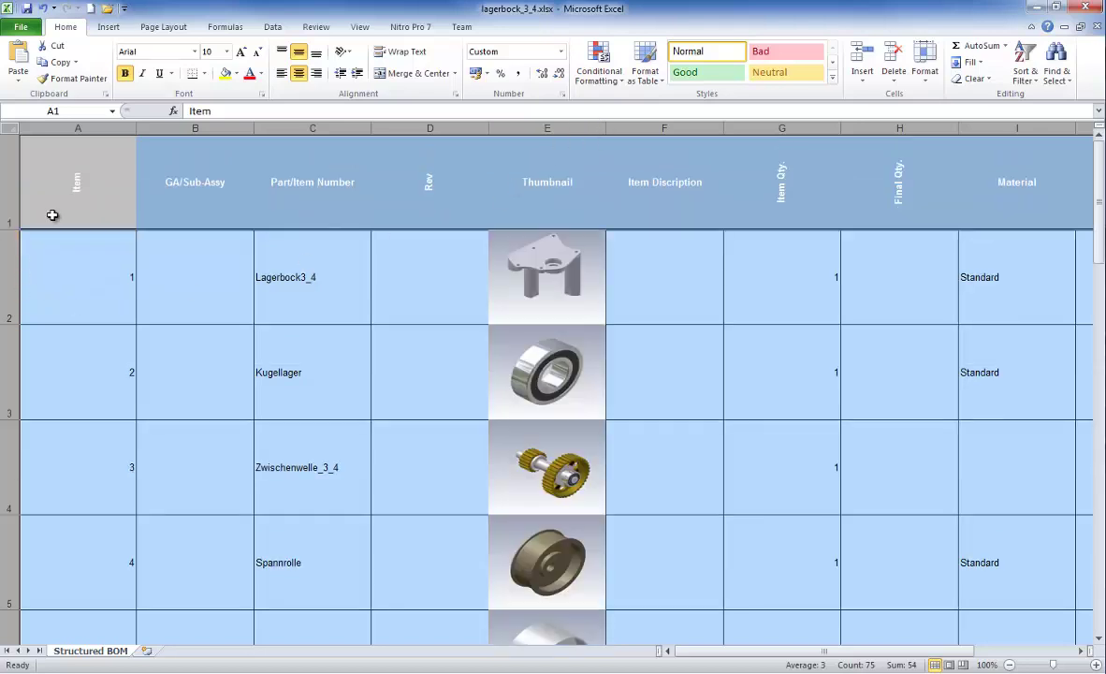
drag(10, 229, 12, 202)
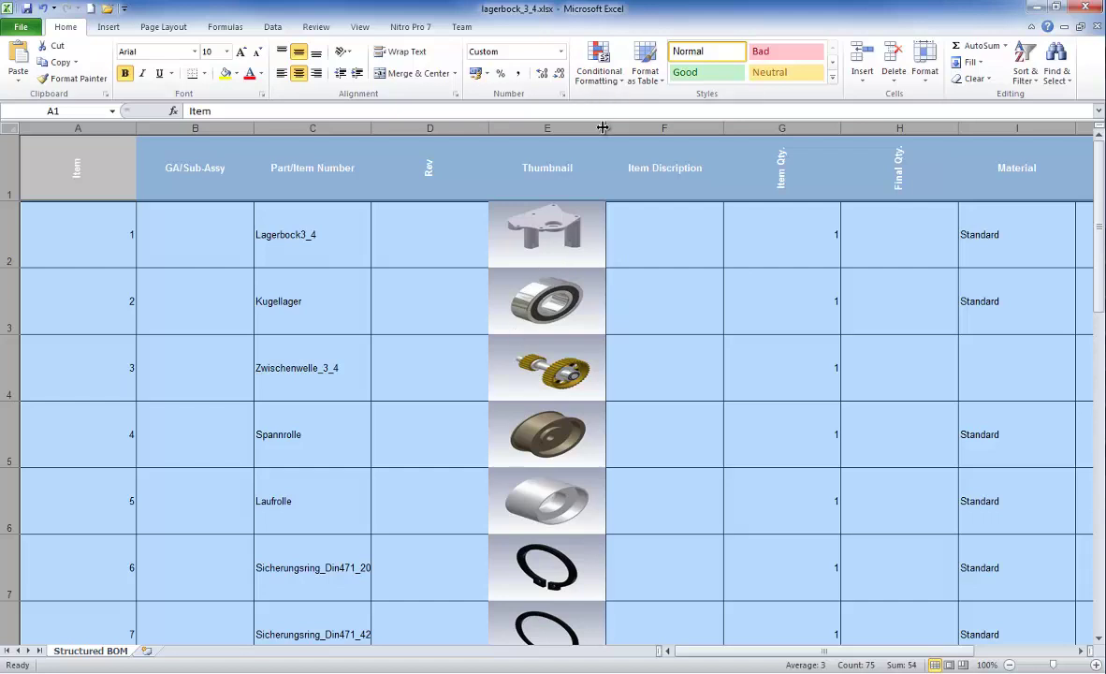
drag(603, 127, 578, 127)
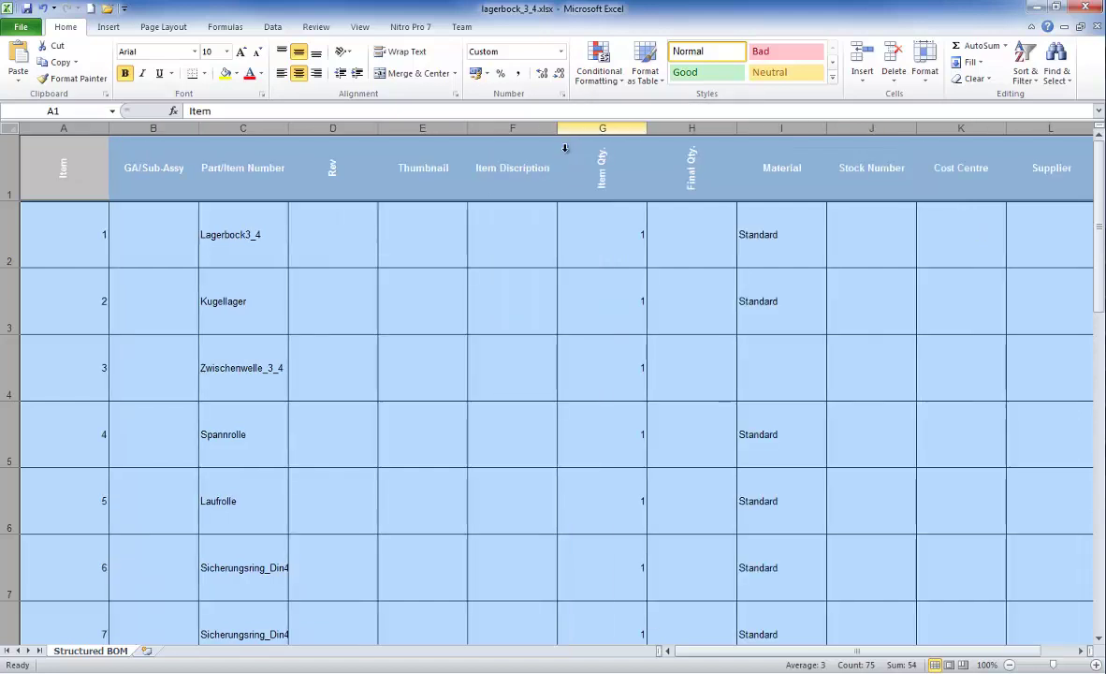
click(1097, 27)
click(548, 363)
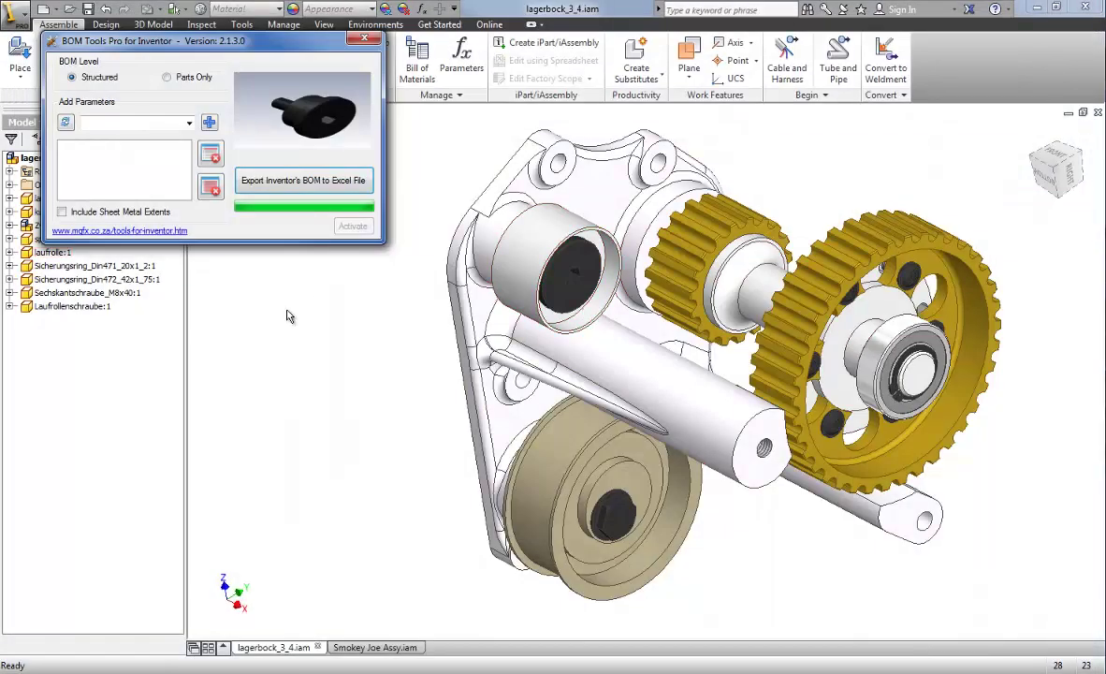
Set the BOM level to Parts Only, and view Smokey Joe Assy.iam before returning to lagerbock_3_4.iam.
click(165, 81)
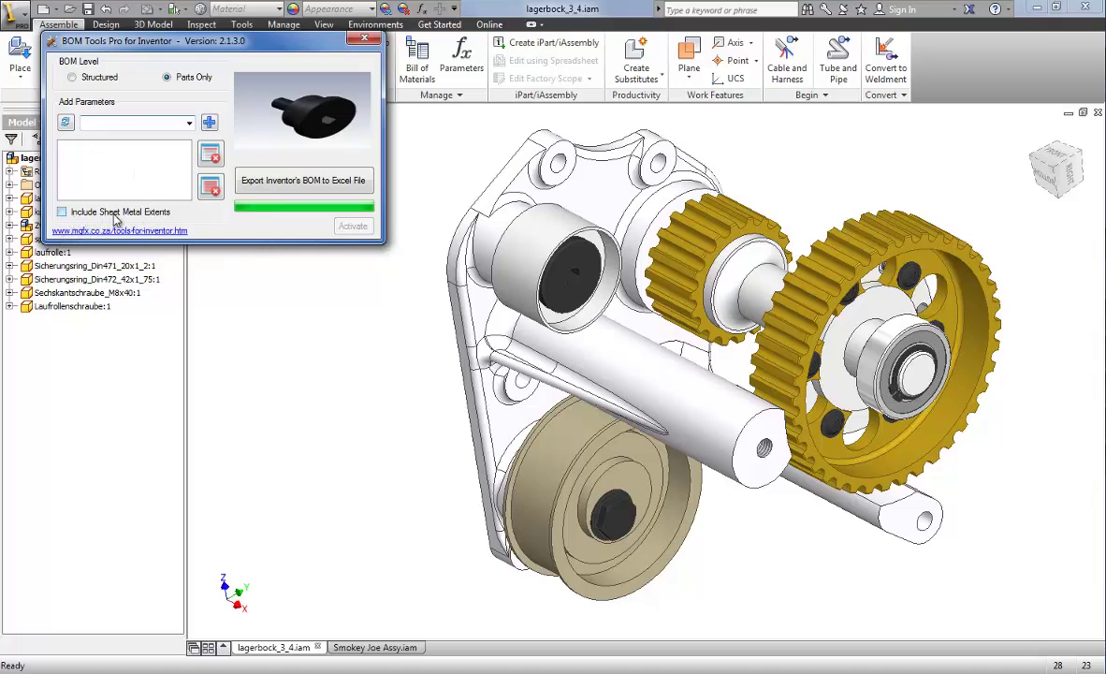
click(375, 647)
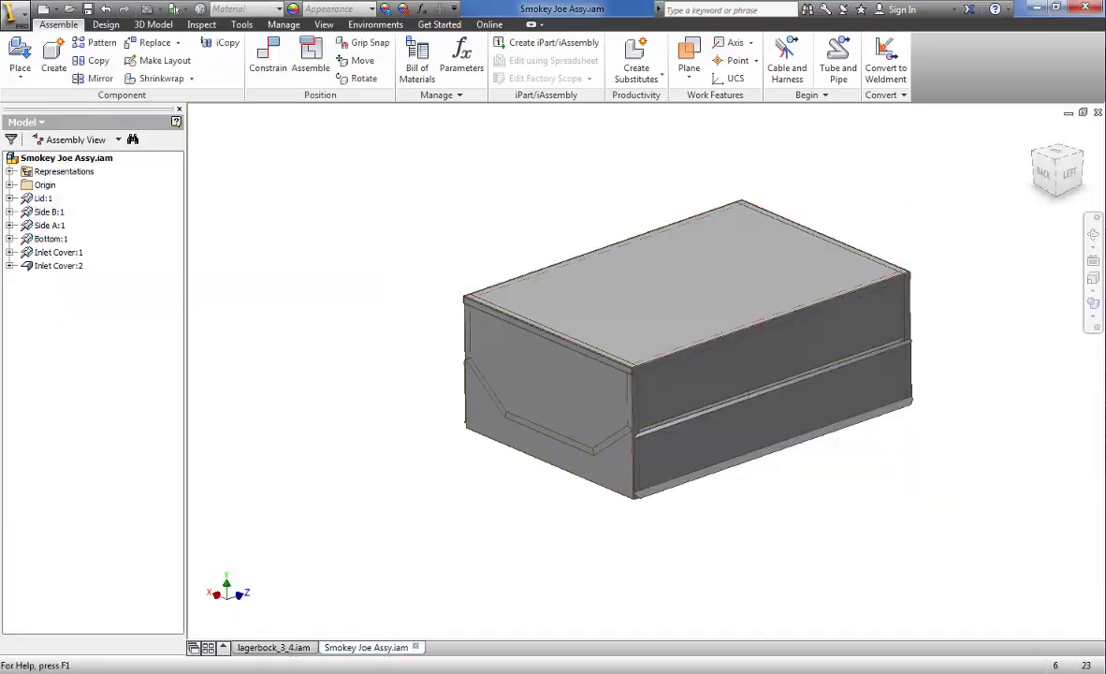
click(273, 648)
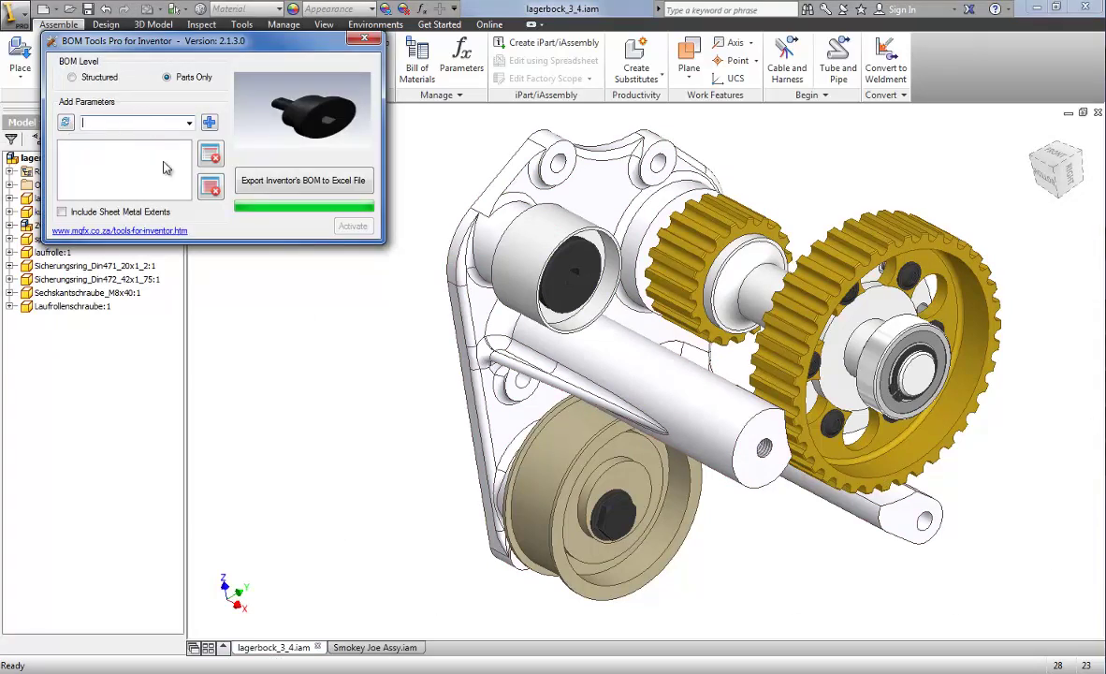
Load the assembly's parameters into BOM Tools Pro and add d0 to the list of exported parameters.
click(66, 125)
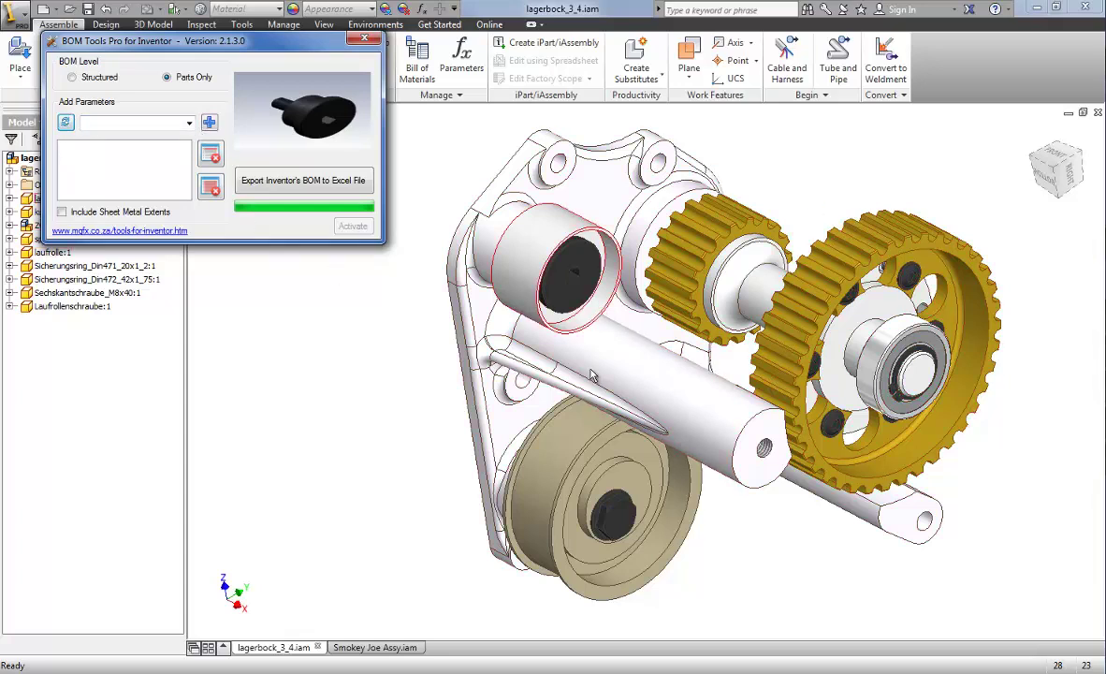
click(189, 123)
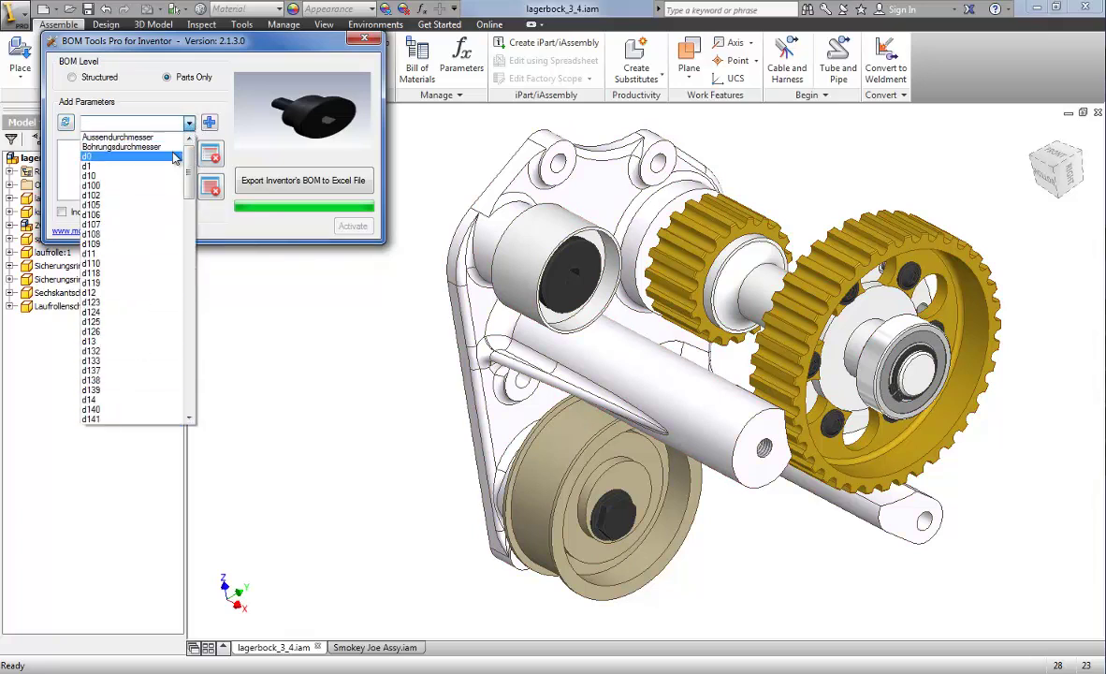
mouse_move(190, 156)
mouse_down()
mouse_move(185, 378)
mouse_move(184, 149)
mouse_up()
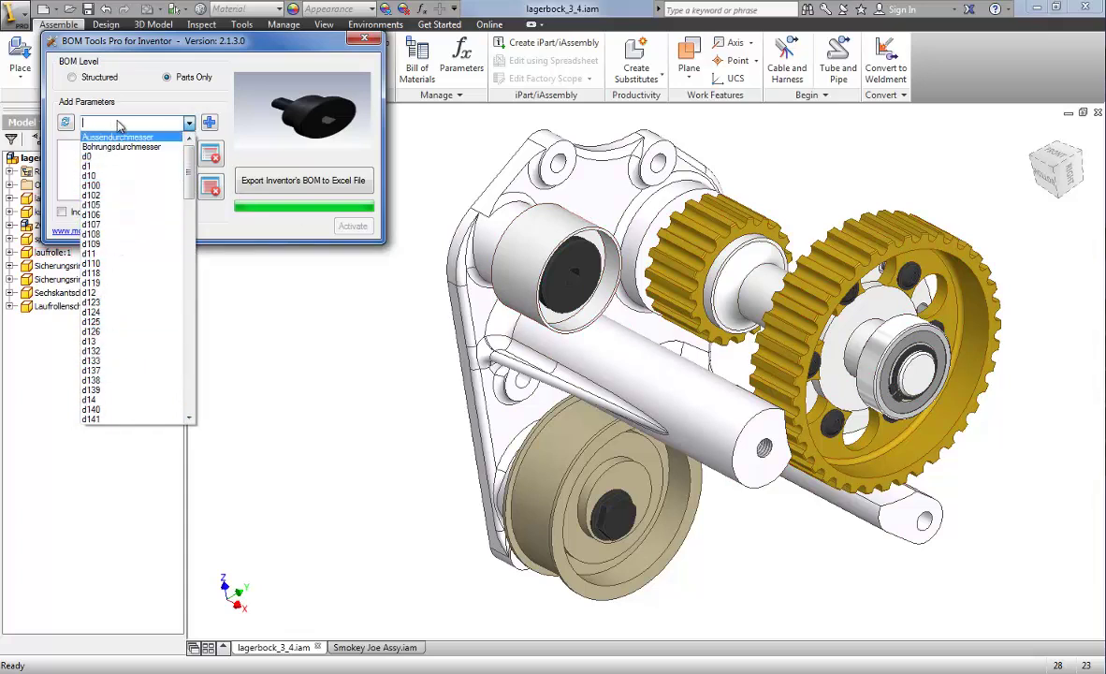
click(110, 157)
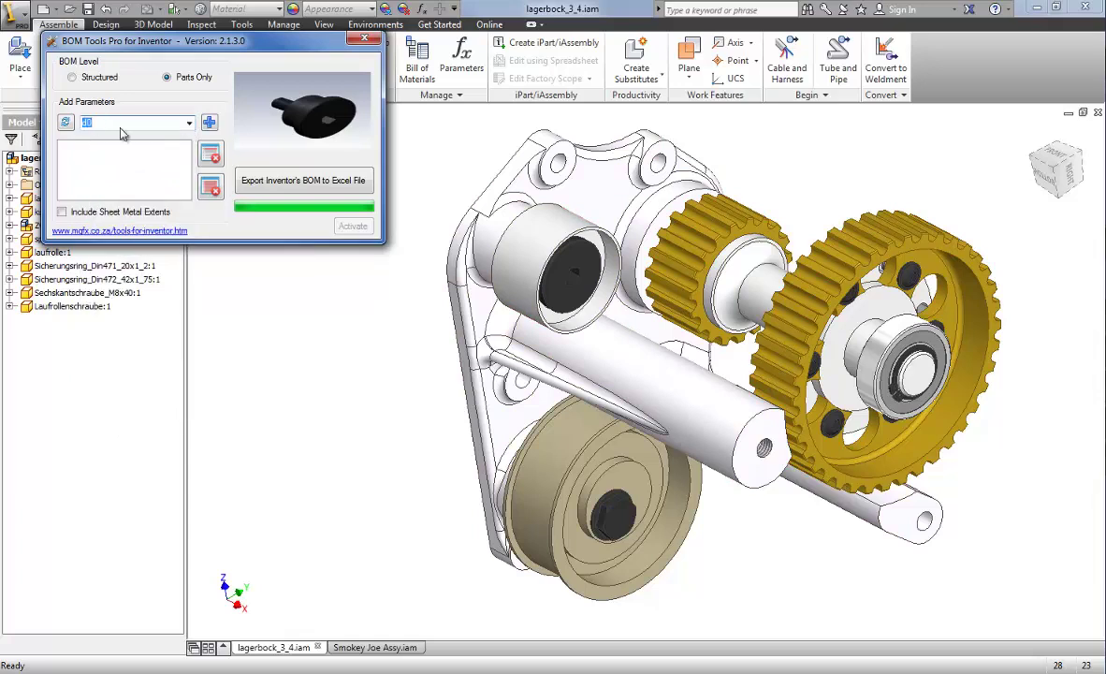
click(210, 122)
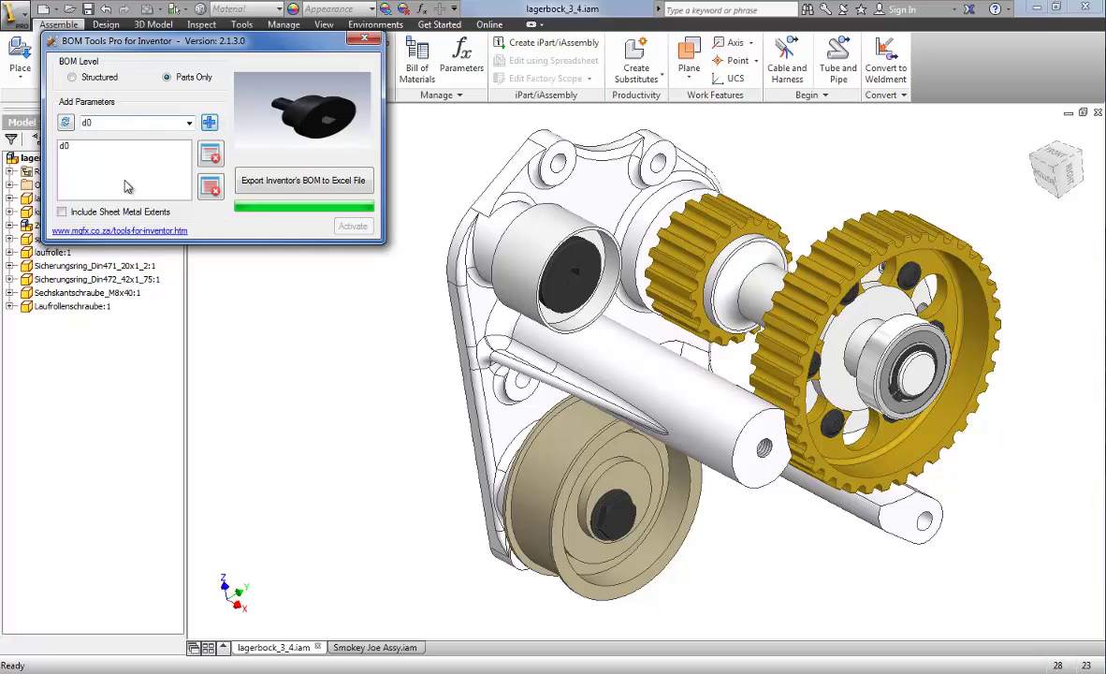
Add the parameter Thick to the list of exported parameters and select its entry there.
click(160, 125)
click(209, 121)
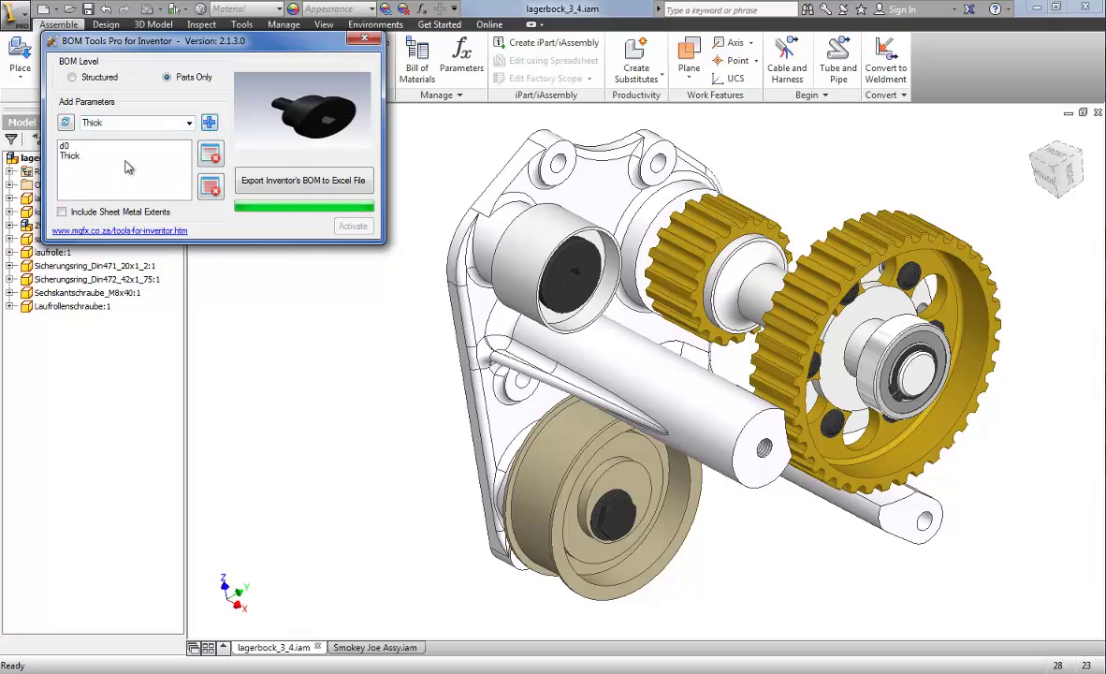
click(115, 123)
click(189, 125)
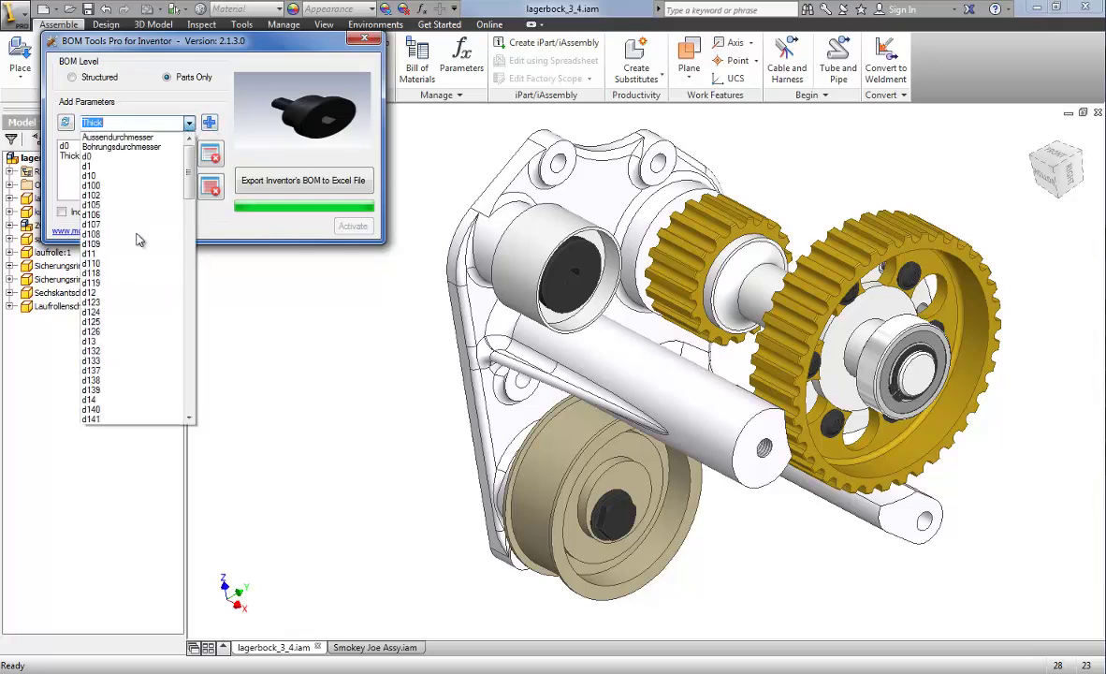
mouse_move(190, 168)
mouse_down()
mouse_move(190, 293)
mouse_move(190, 161)
mouse_up()
click(132, 93)
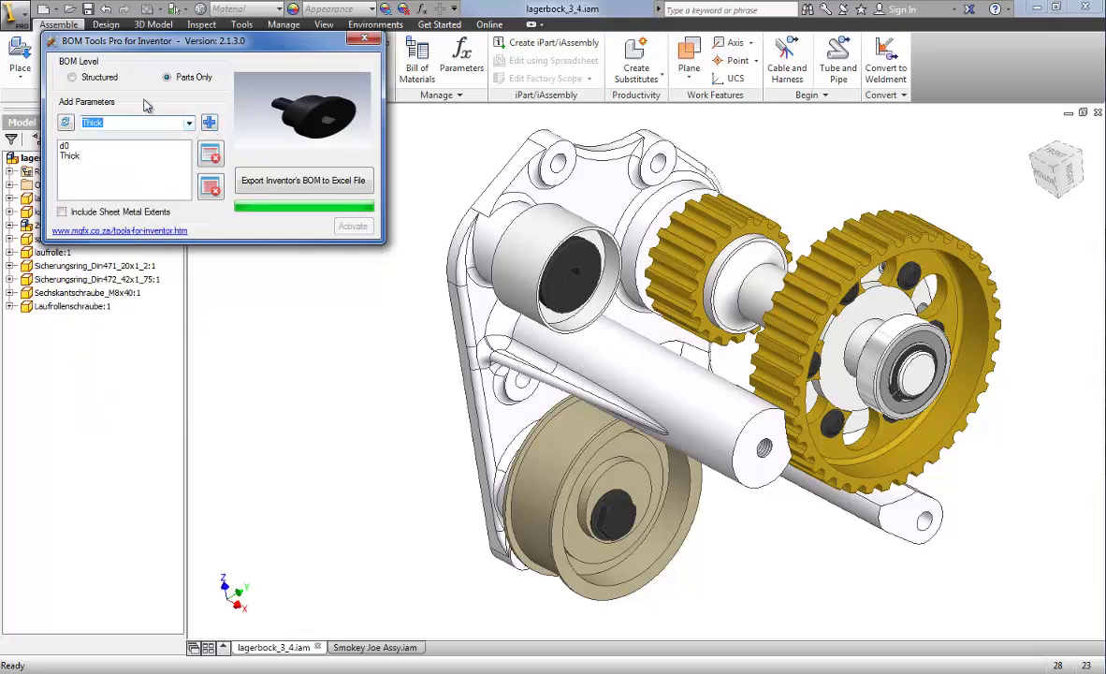
click(70, 147)
click(71, 155)
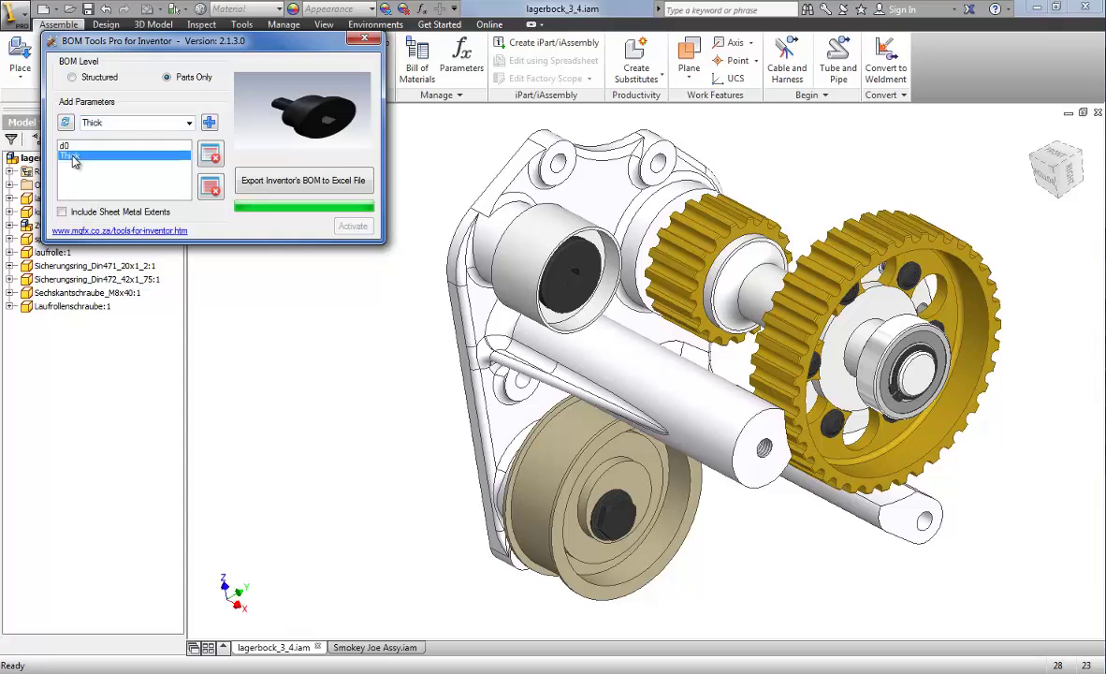
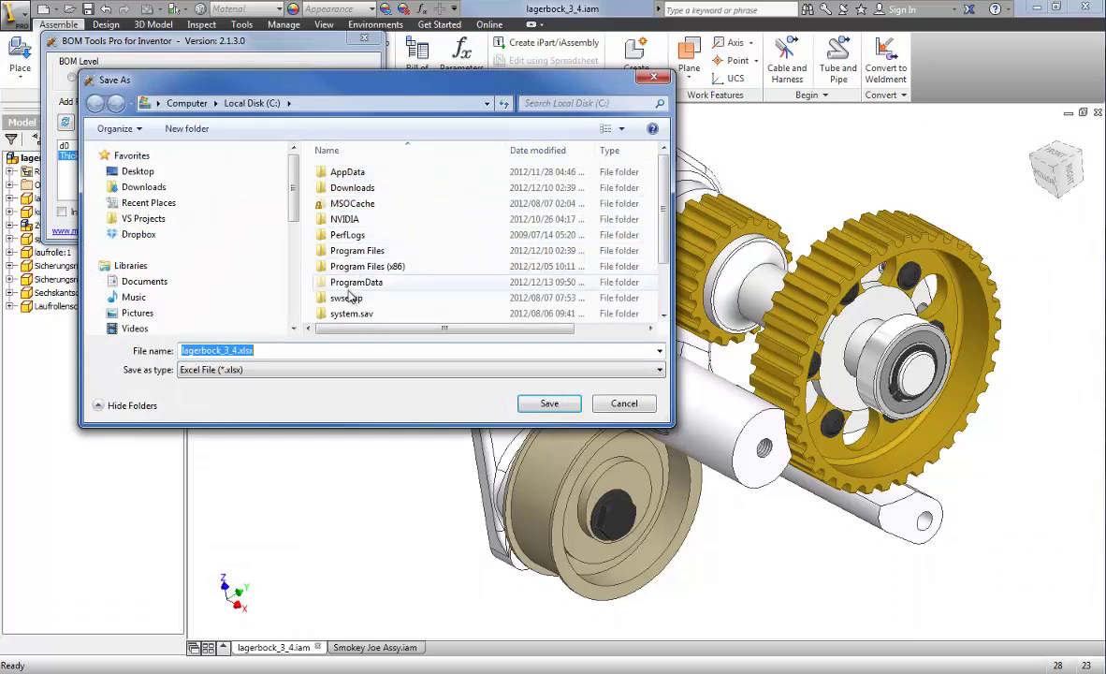
Save the BOM export as lagerbock_3_4.xlsx in the C: drive's Temp folder, replacing the existing file.
click(346, 297)
scroll(472, 241, down, 2)
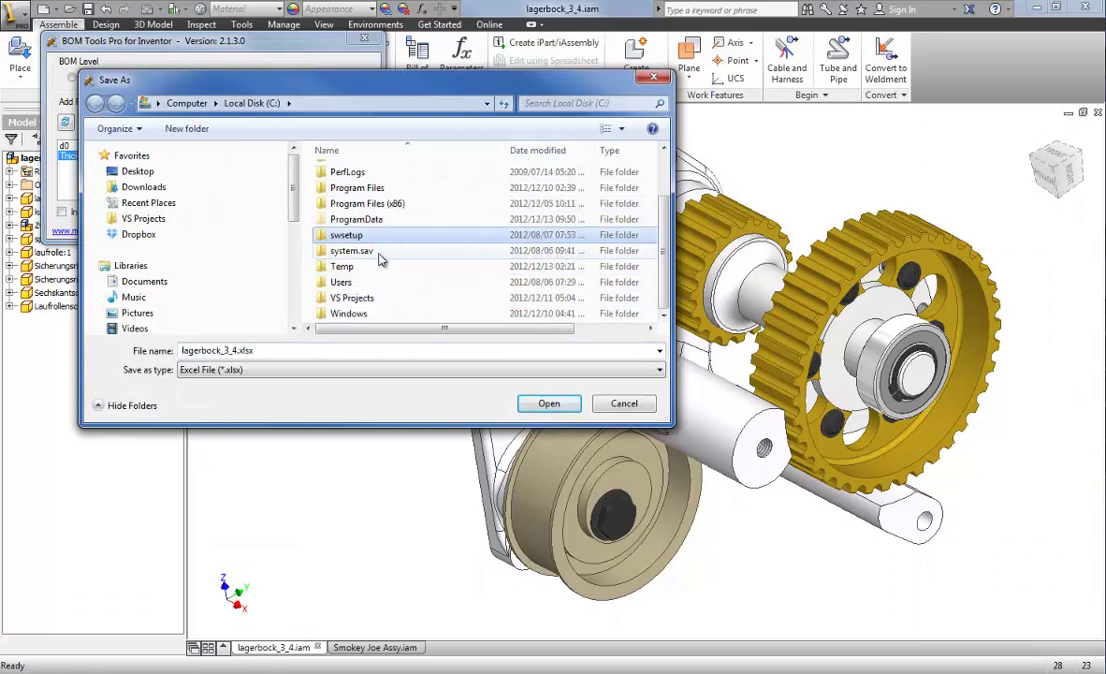
double_click(415, 265)
click(549, 404)
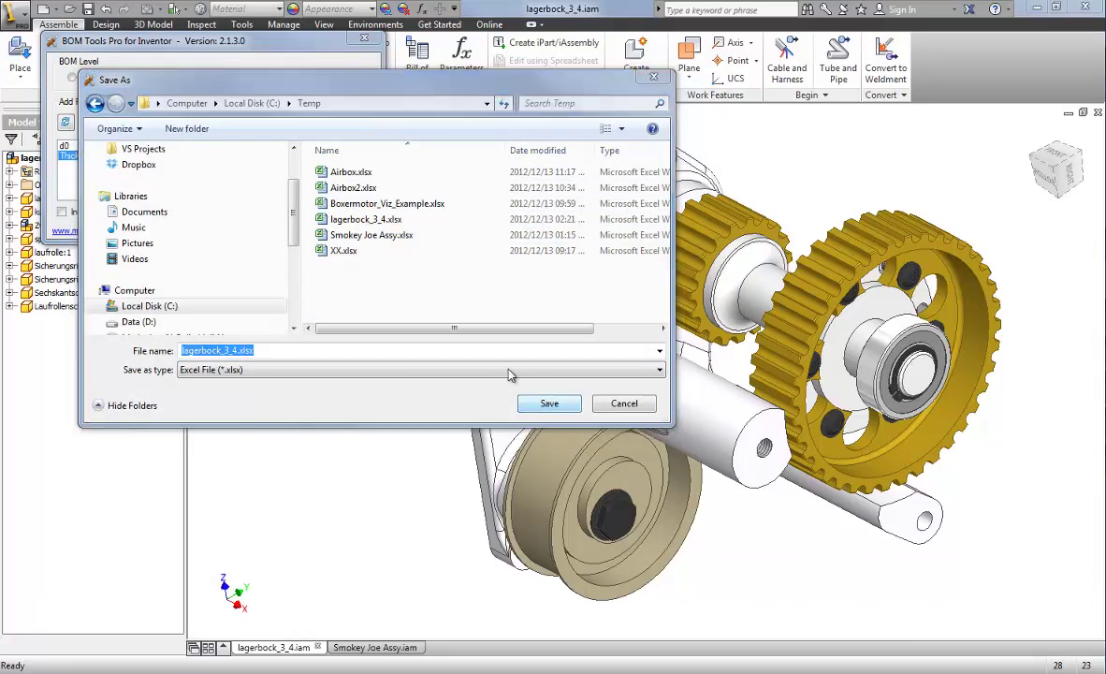
click(600, 347)
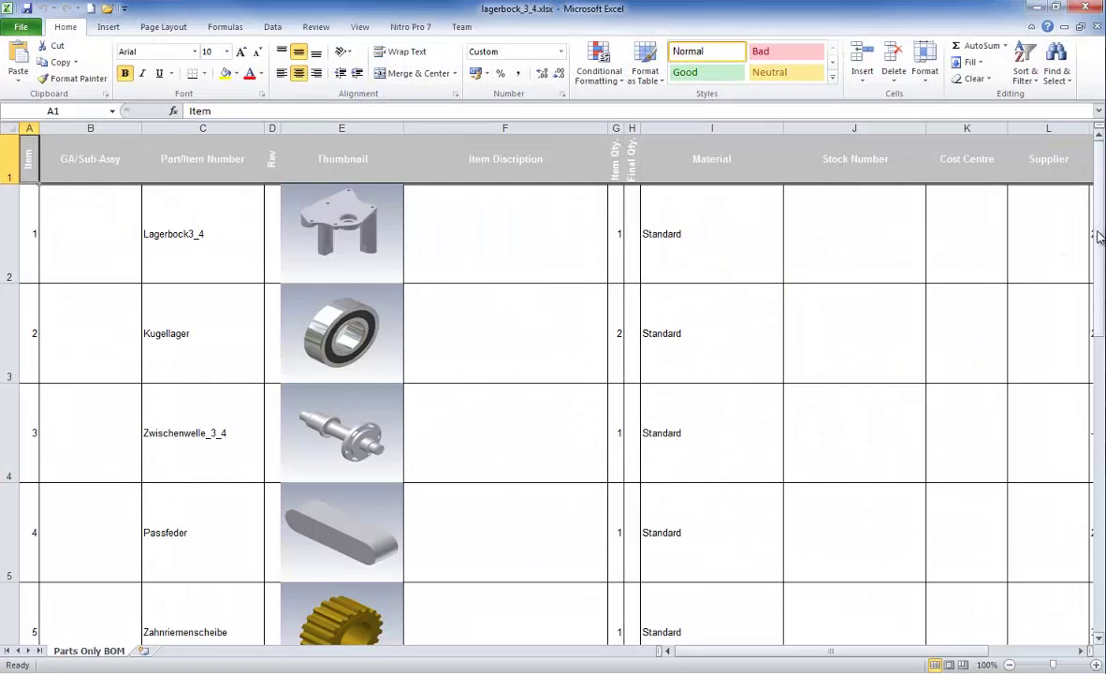
Examine the d0 and Thick parameter columns for the parts in the exported BOM sheet.
mouse_move(1095, 234)
mouse_down()
mouse_move(1093, 550)
mouse_move(1091, 220)
mouse_up()
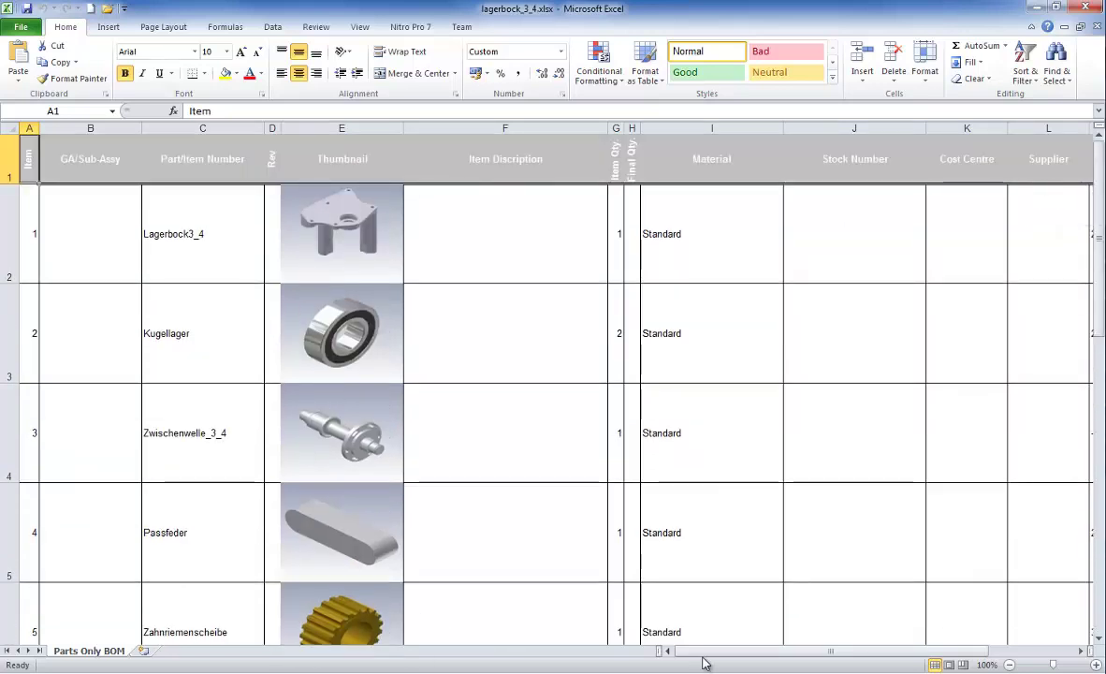
drag(704, 655, 791, 653)
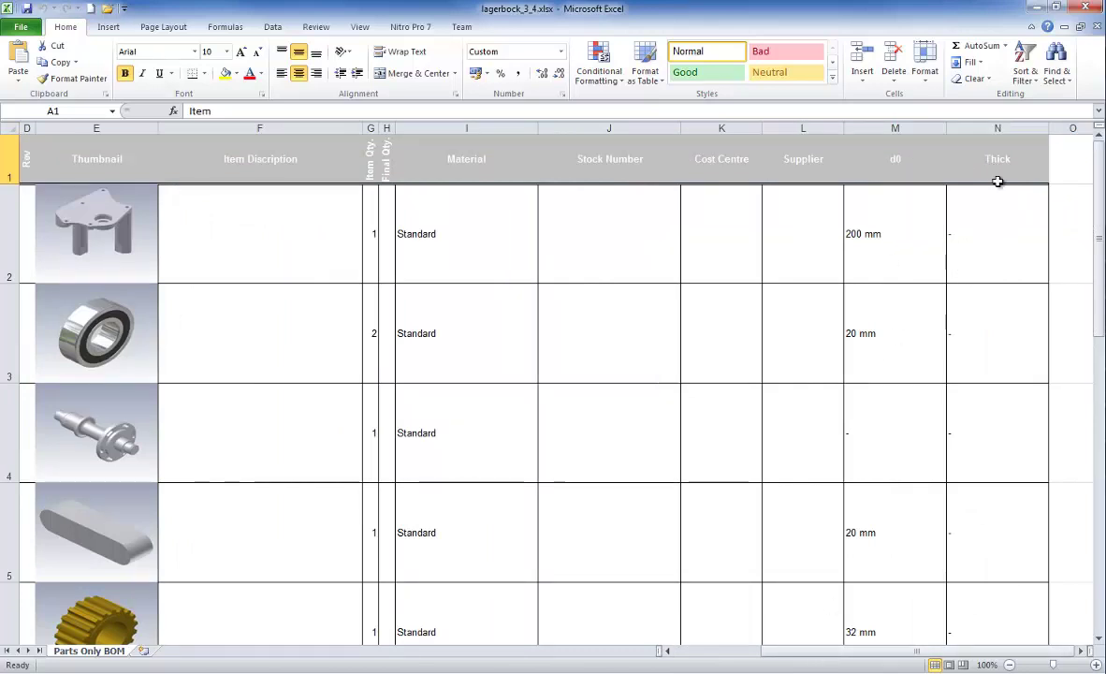
click(998, 239)
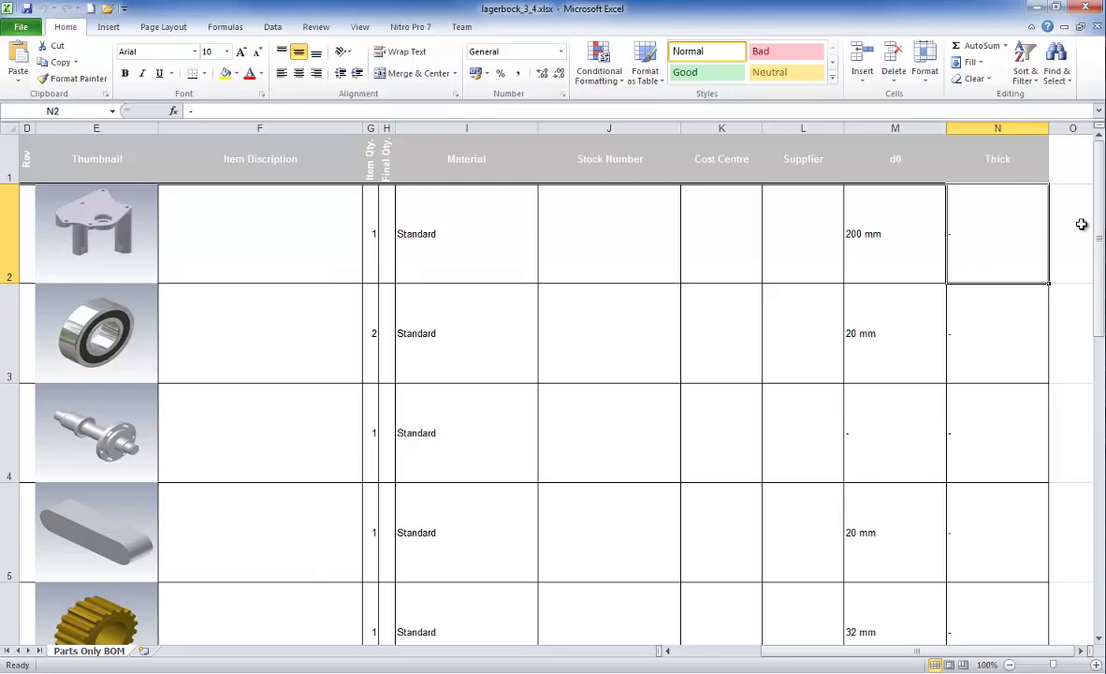
drag(1099, 220, 1098, 192)
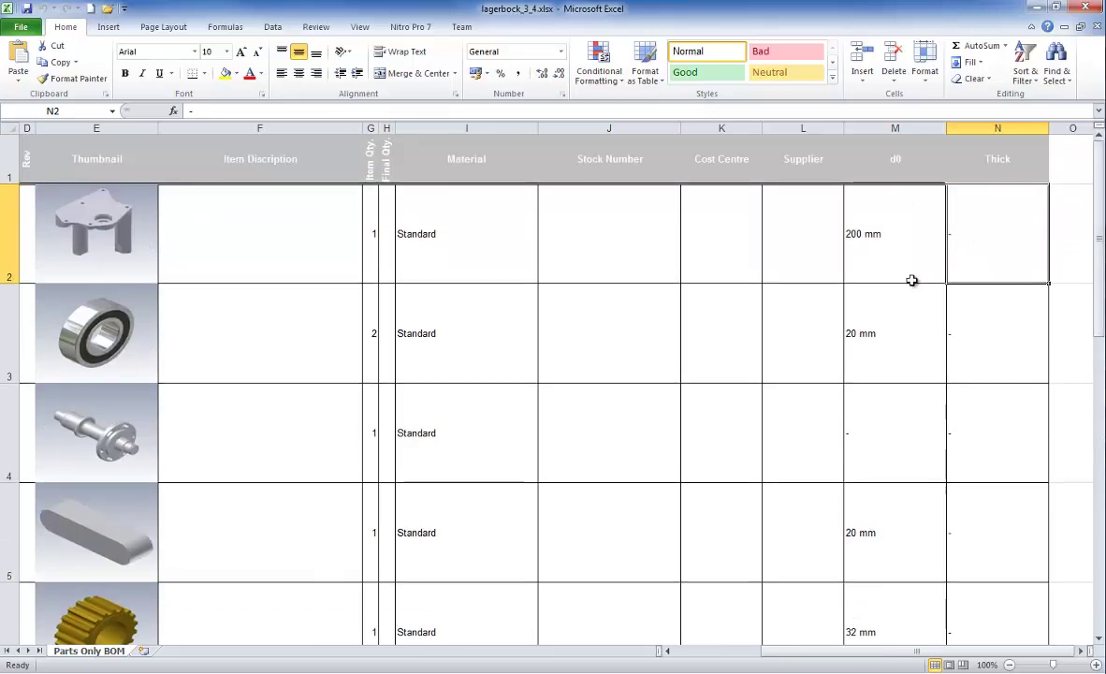
click(900, 228)
click(897, 313)
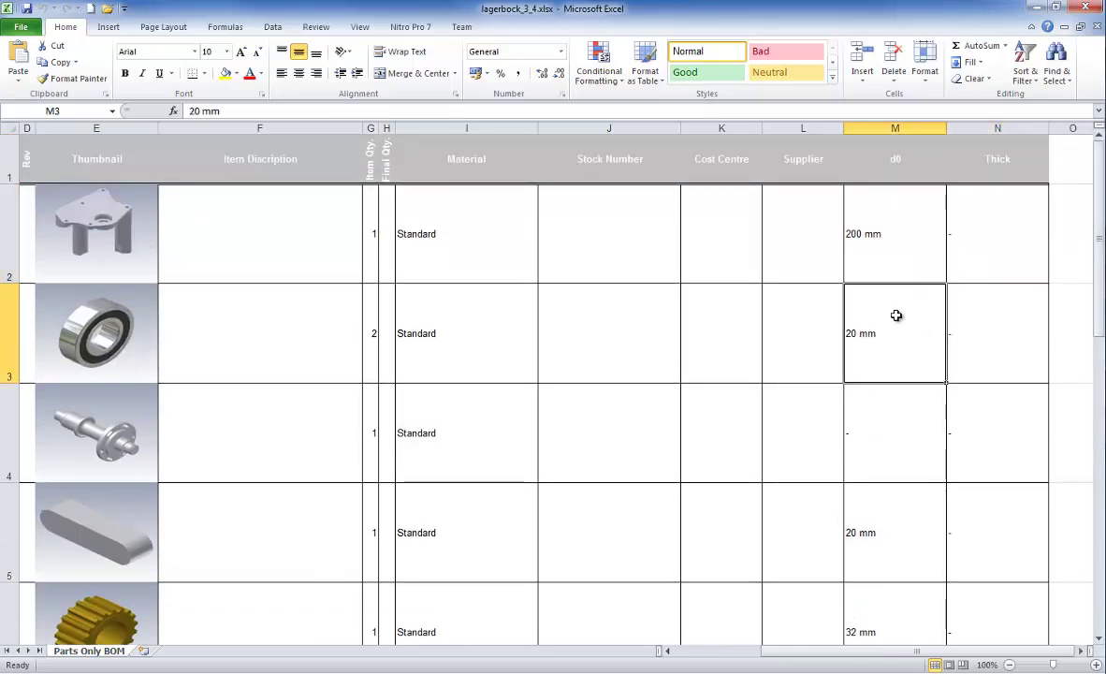
click(871, 433)
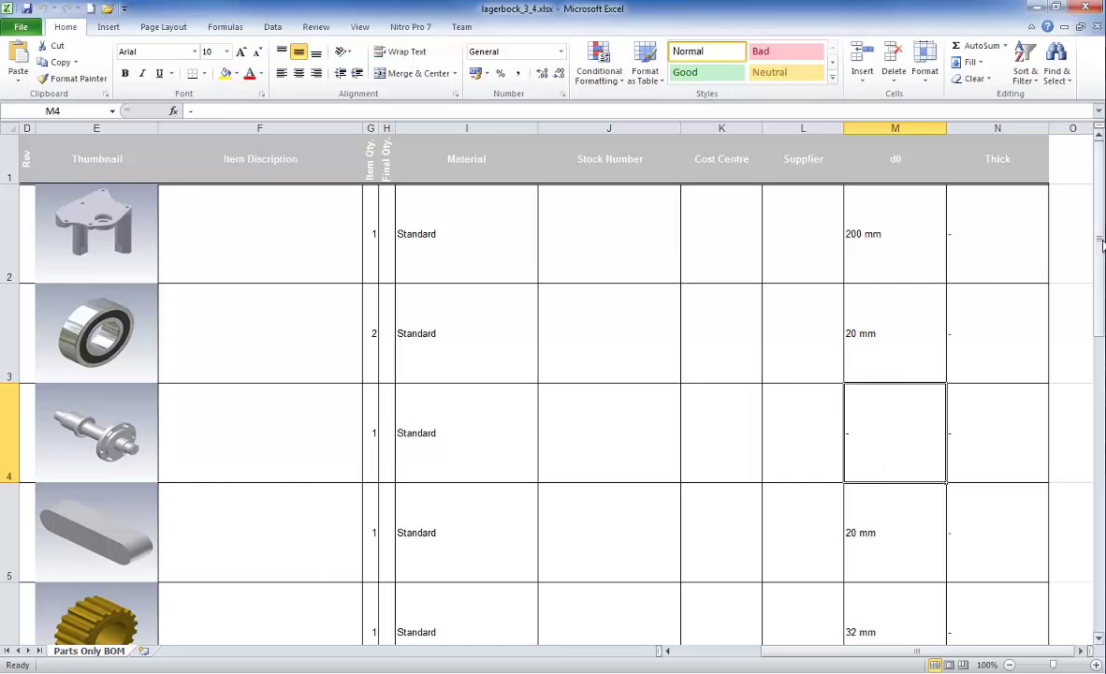
drag(1100, 236, 1097, 195)
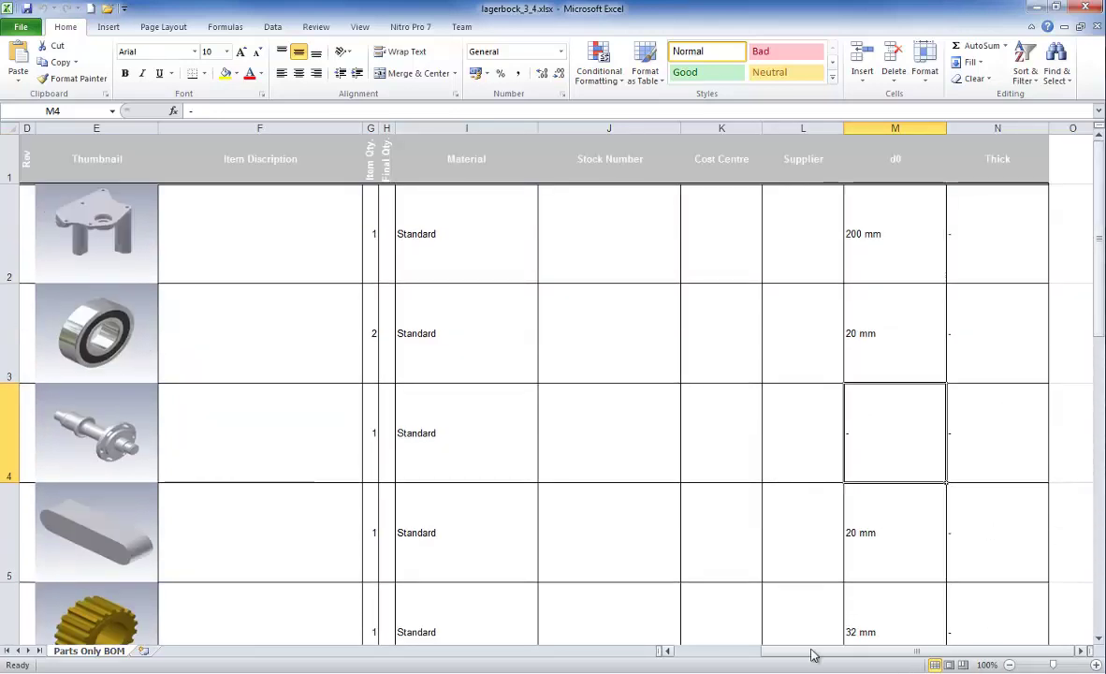
Select the first part's item number in the BOM sheet and close the lagerbock_3_4.xlsx workbook.
click(692, 650)
click(88, 224)
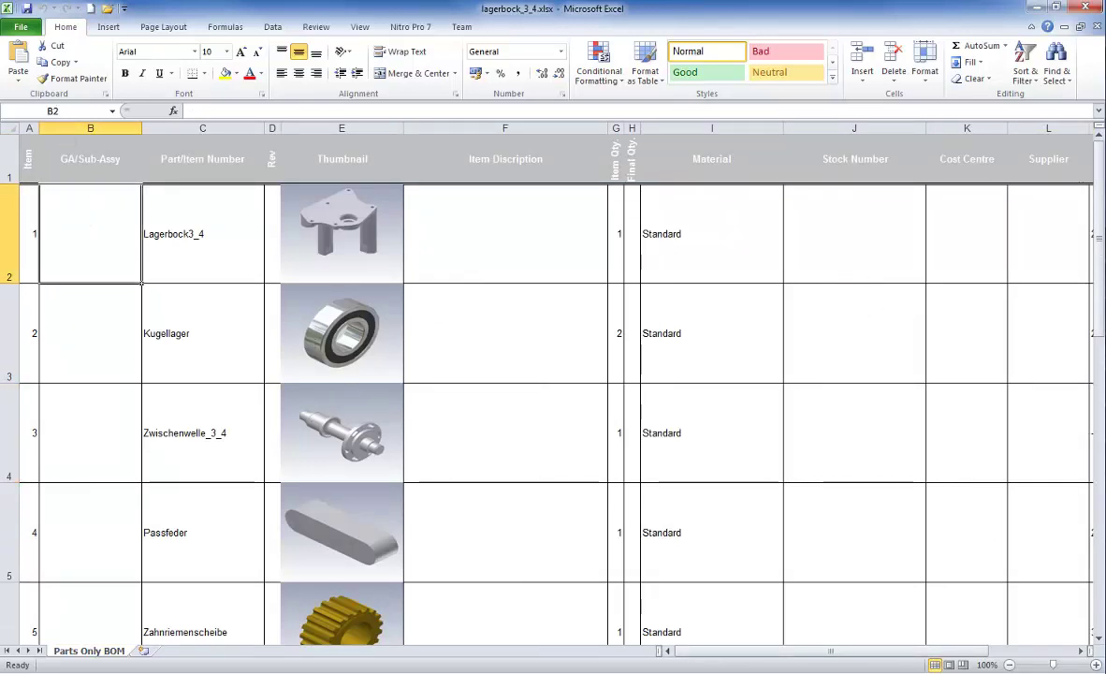
key(Left)
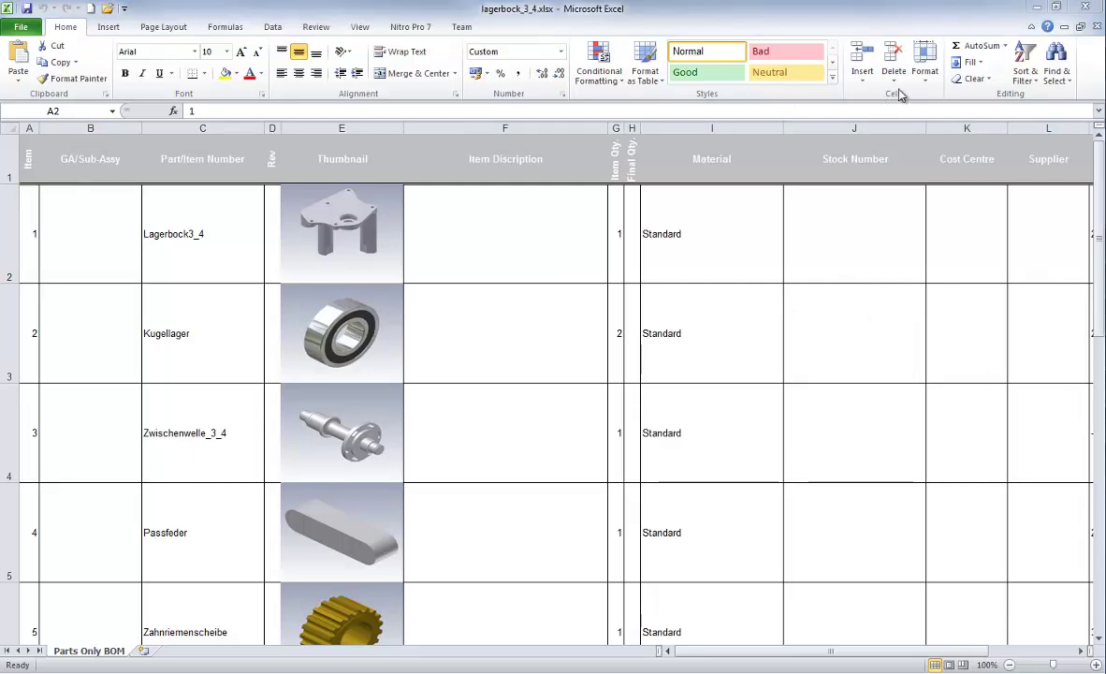
click(1086, 7)
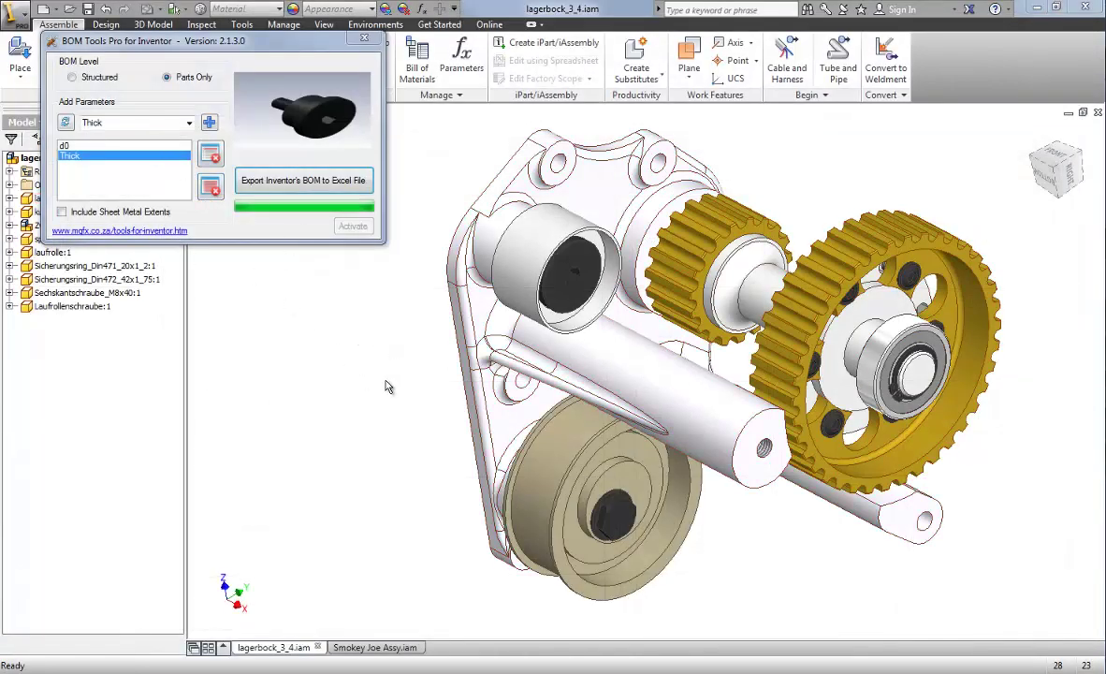
Switch to Smokey Joe Assy.iam, check Lid:1 for a flat pattern by editing it in place, and return to the assembly.
click(377, 648)
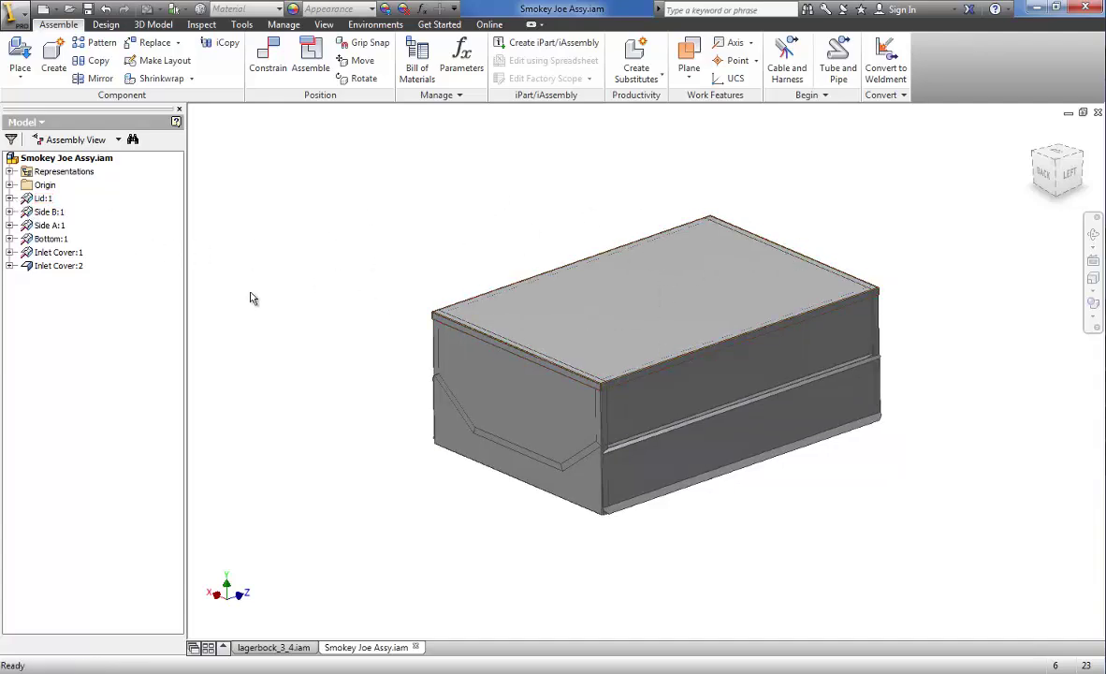
double_click(34, 201)
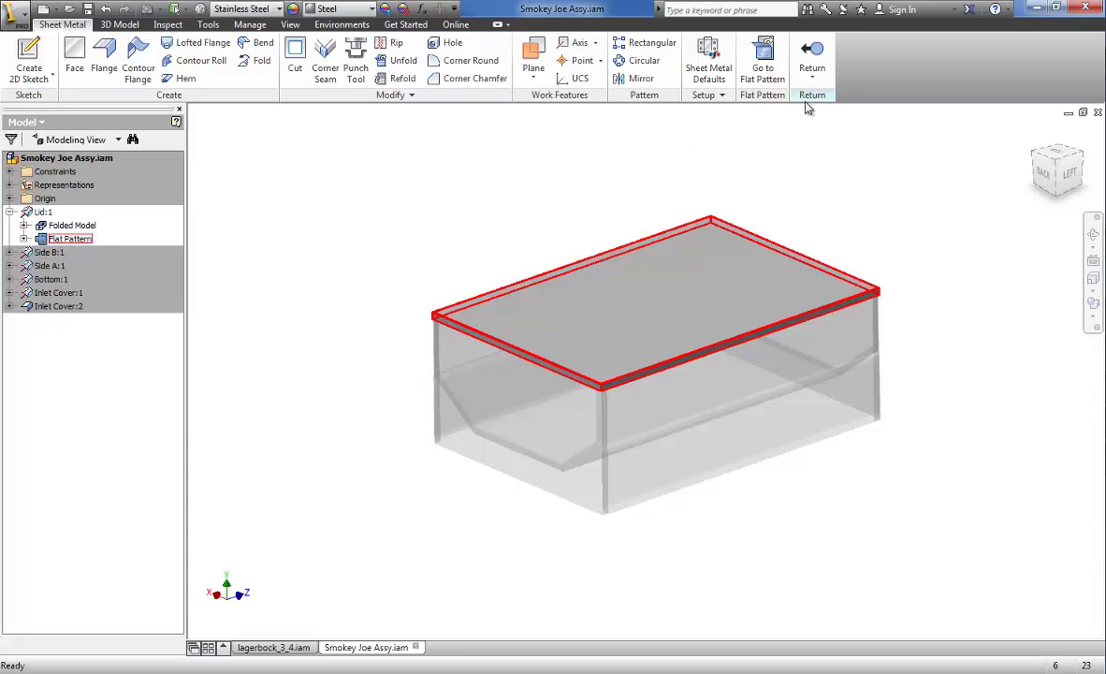
click(813, 58)
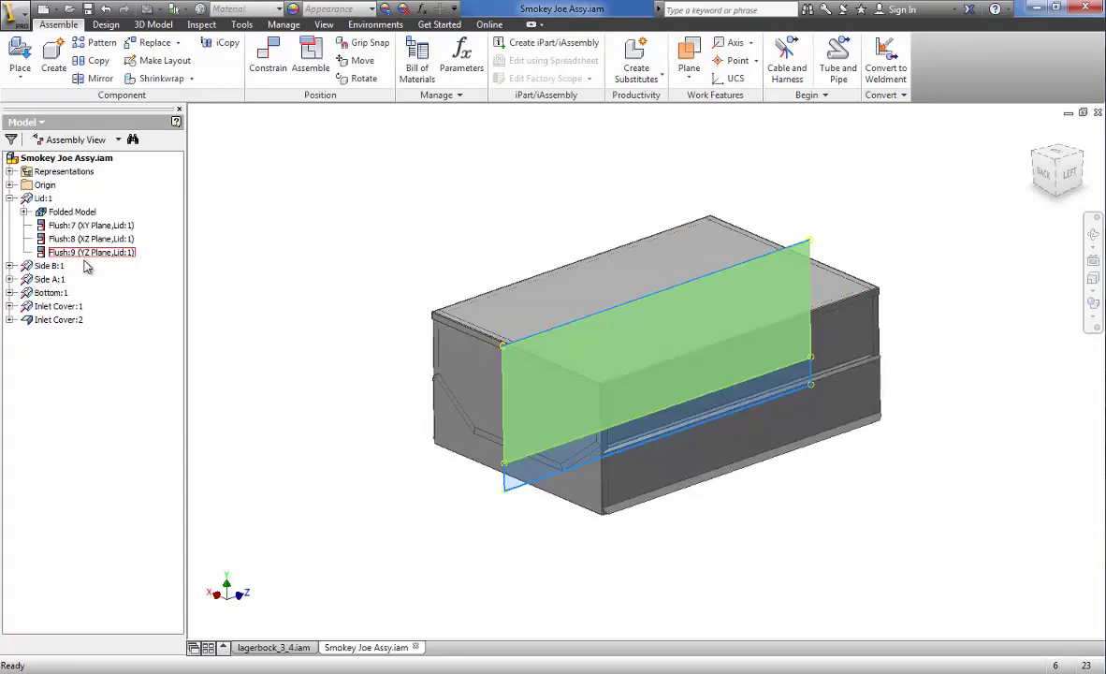
click(9, 198)
Open the Side B:1 part in its own window, create its flat pattern and go back to the folded part.
click(36, 212)
right_click(35, 214)
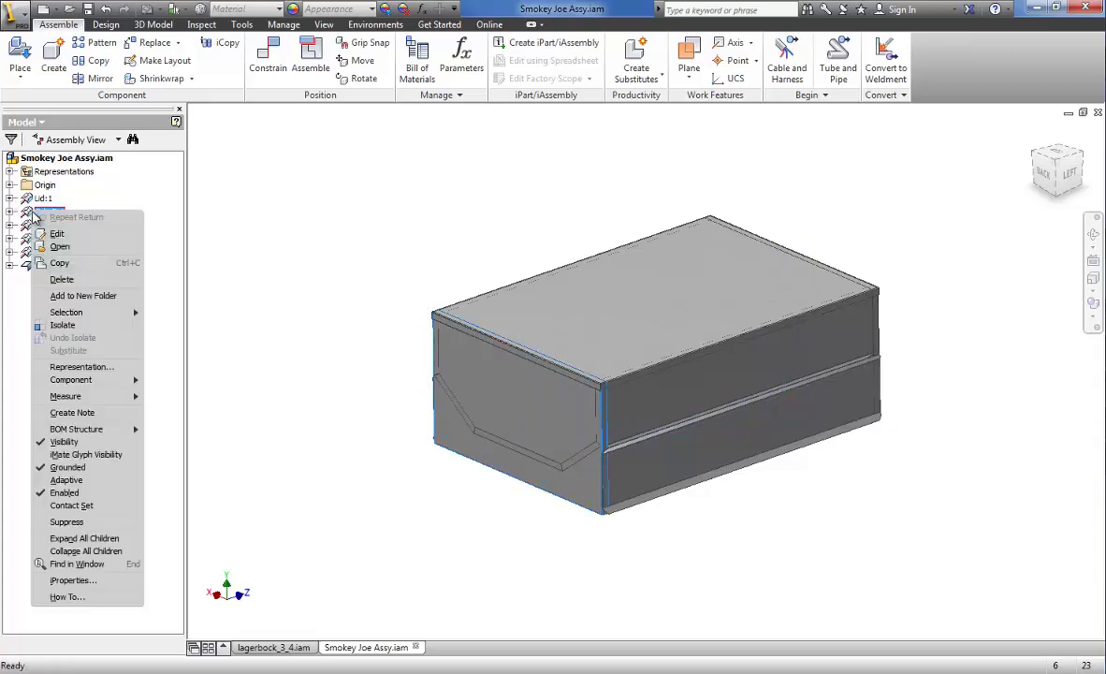
click(75, 246)
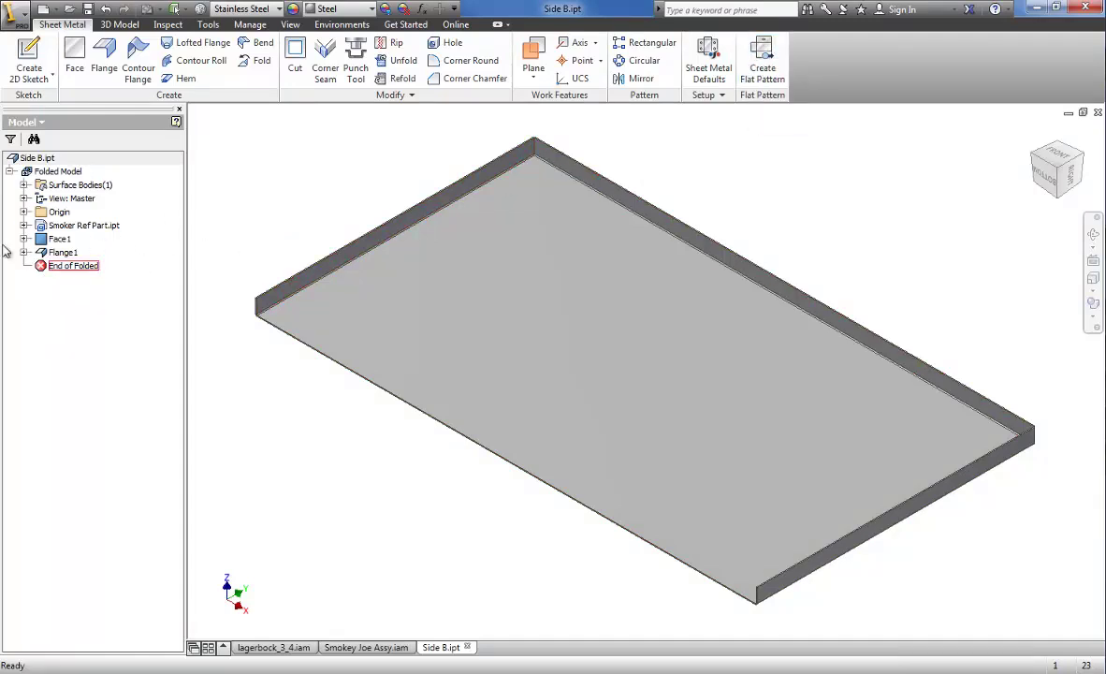
click(781, 63)
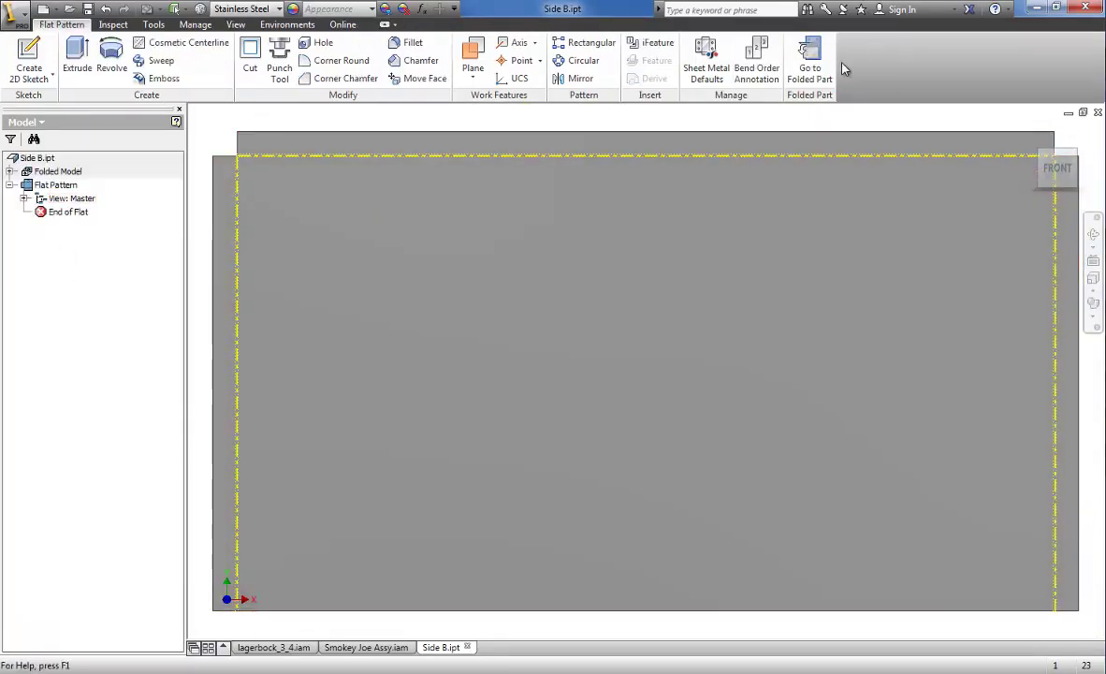
click(809, 58)
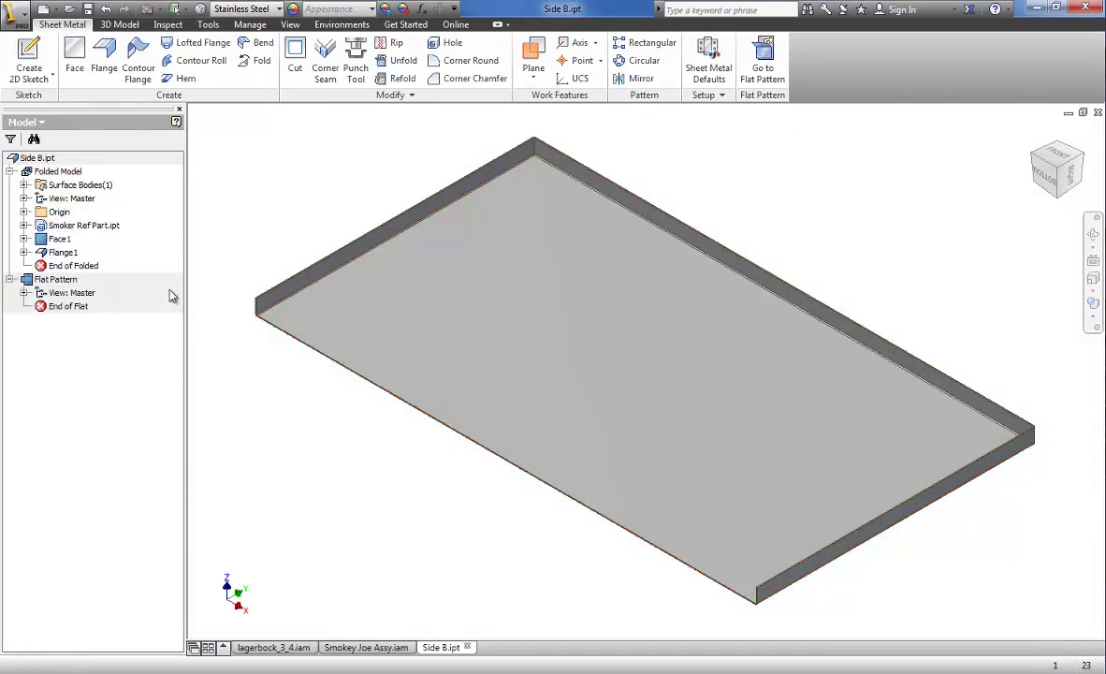
Close Side B.ipt and save its changes.
click(1098, 113)
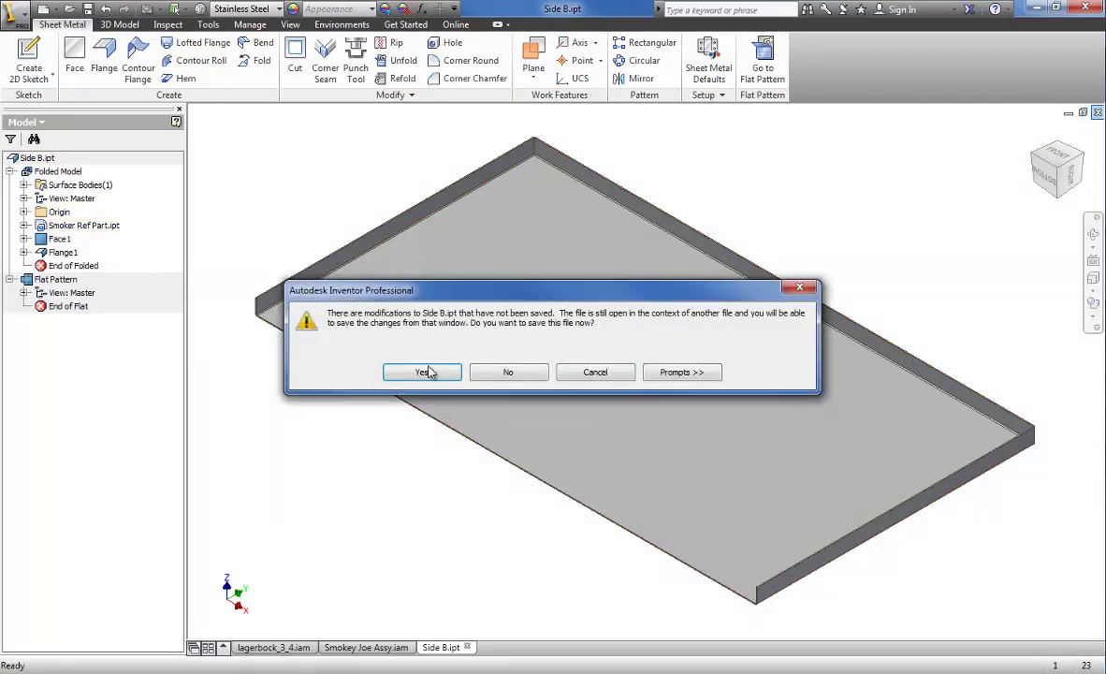
click(430, 369)
click(618, 322)
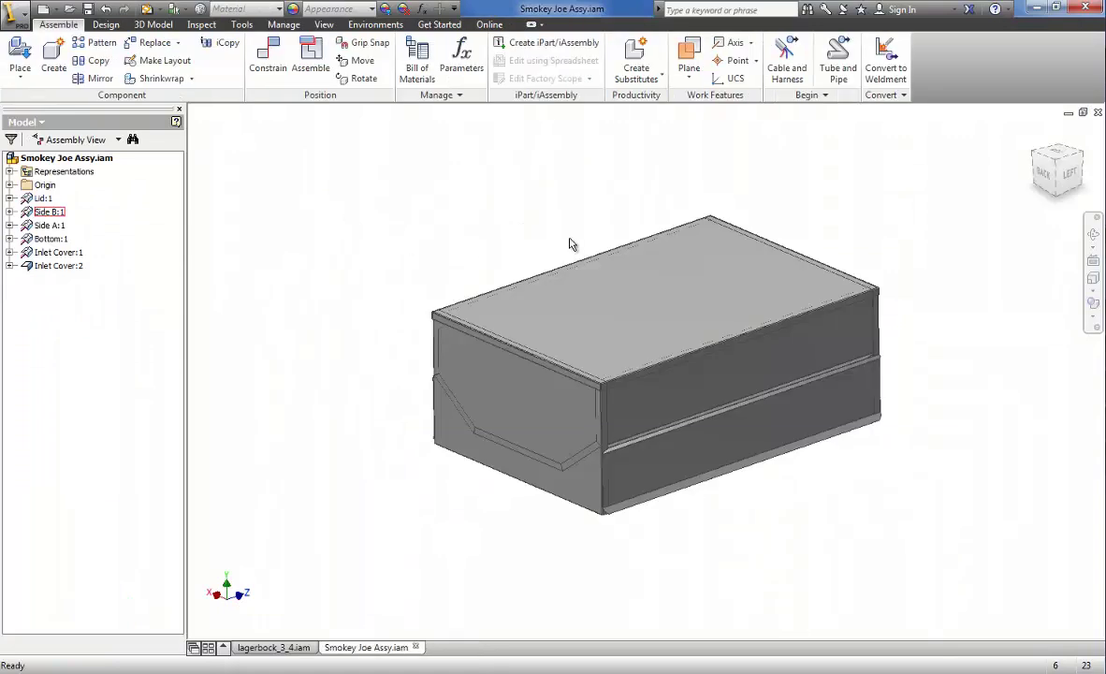
Check Side A:1 for a flat pattern by editing it in place, and return to the assembly.
double_click(42, 226)
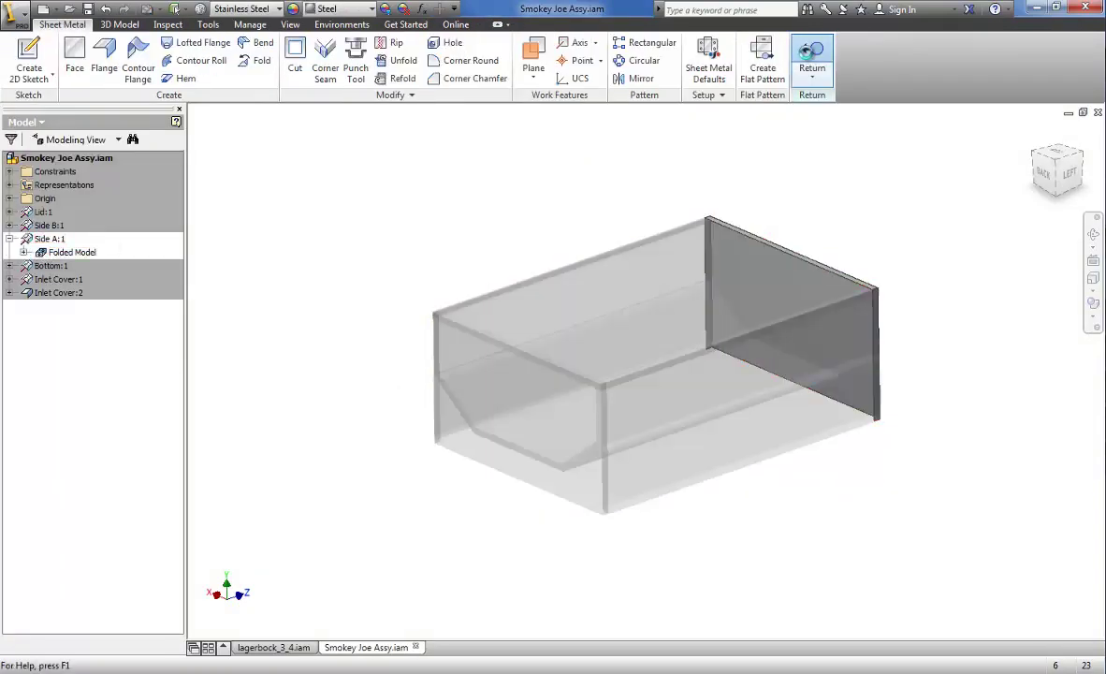
click(813, 58)
click(9, 226)
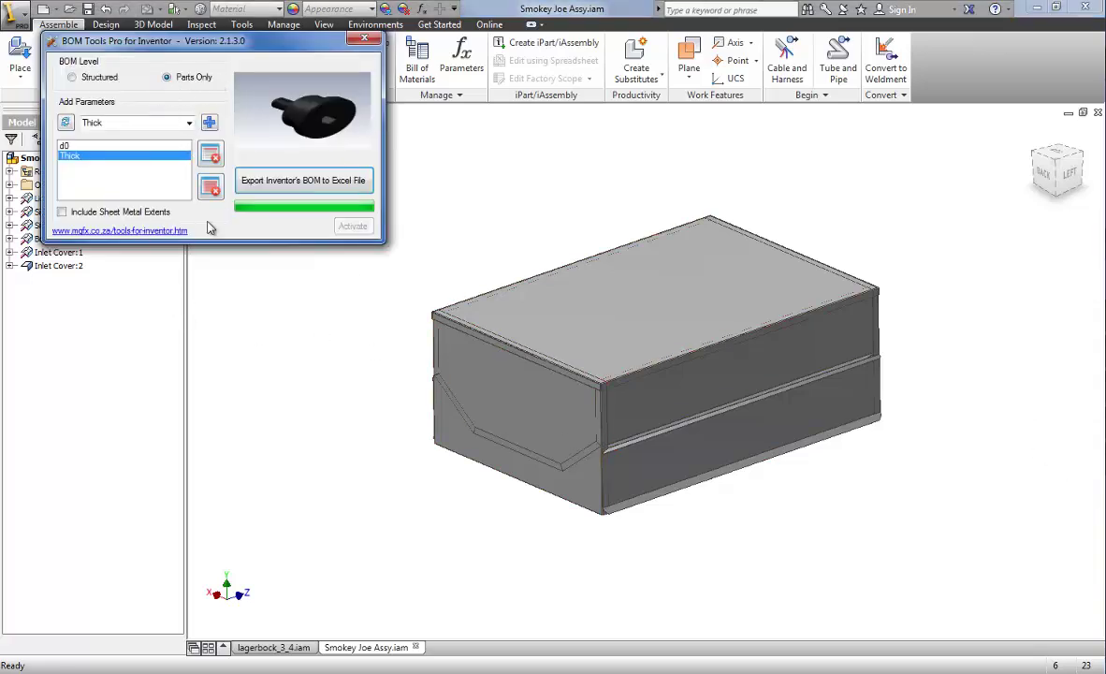
Remove all parameters from the BOM Tools Pro export list and include the sheet metal extents.
click(211, 187)
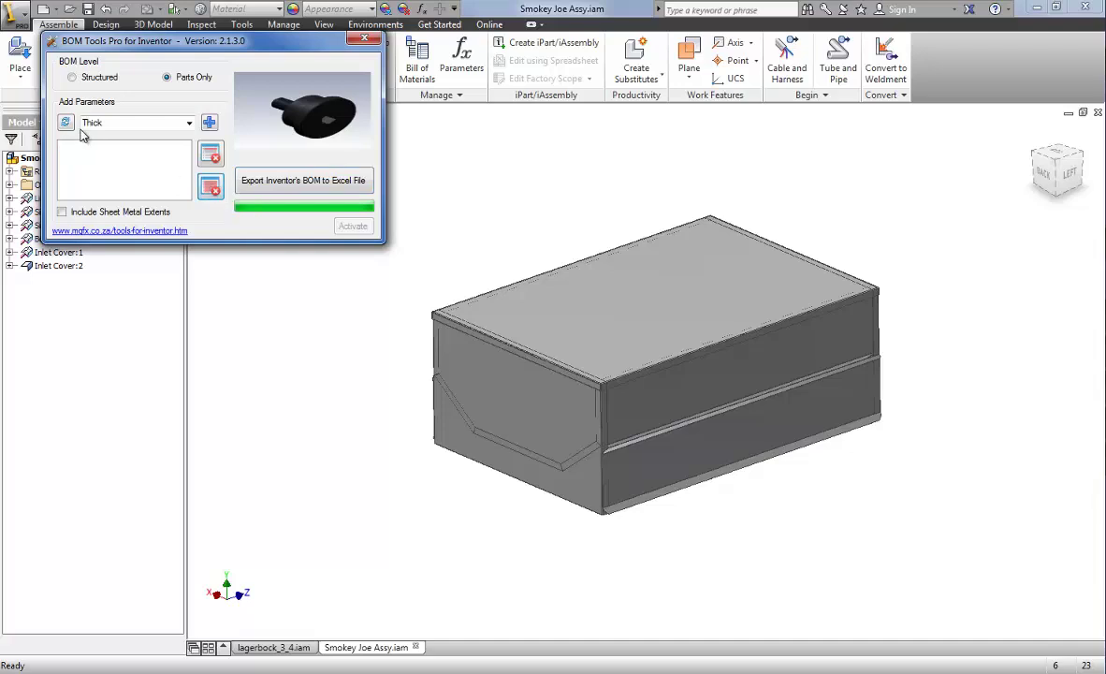
click(61, 212)
Export the BOM as Smokey Joe Assy.xlsx in the C: drive's Temp folder, replacing the existing file and letting missing flat patterns be created.
click(300, 184)
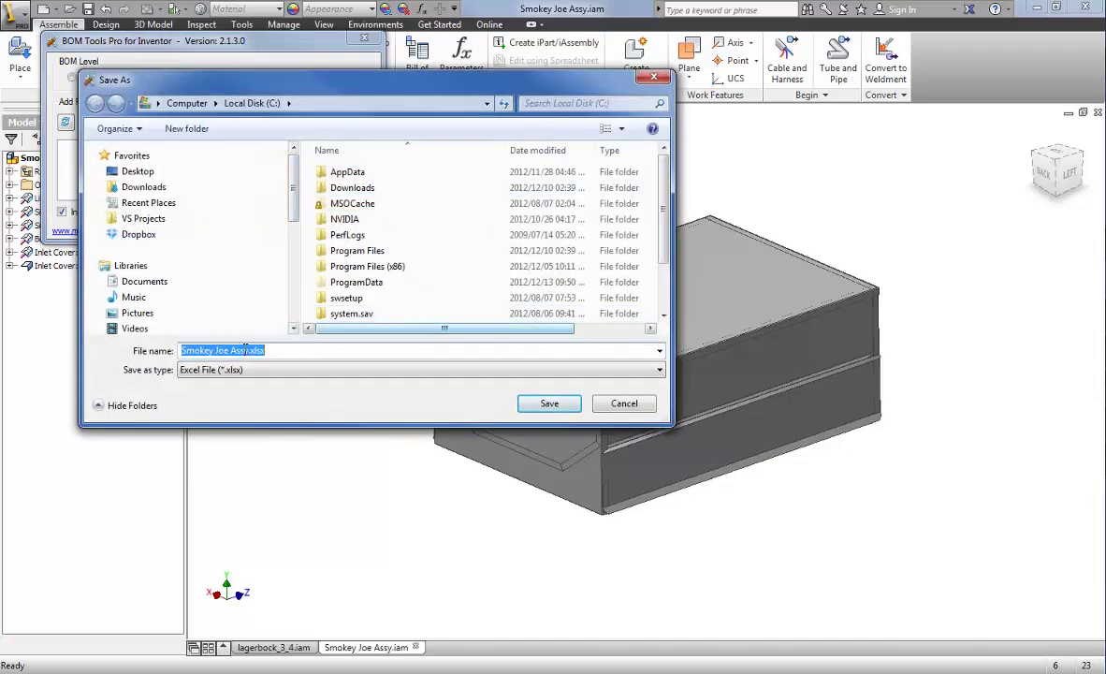
click(356, 250)
scroll(349, 269, down, 2)
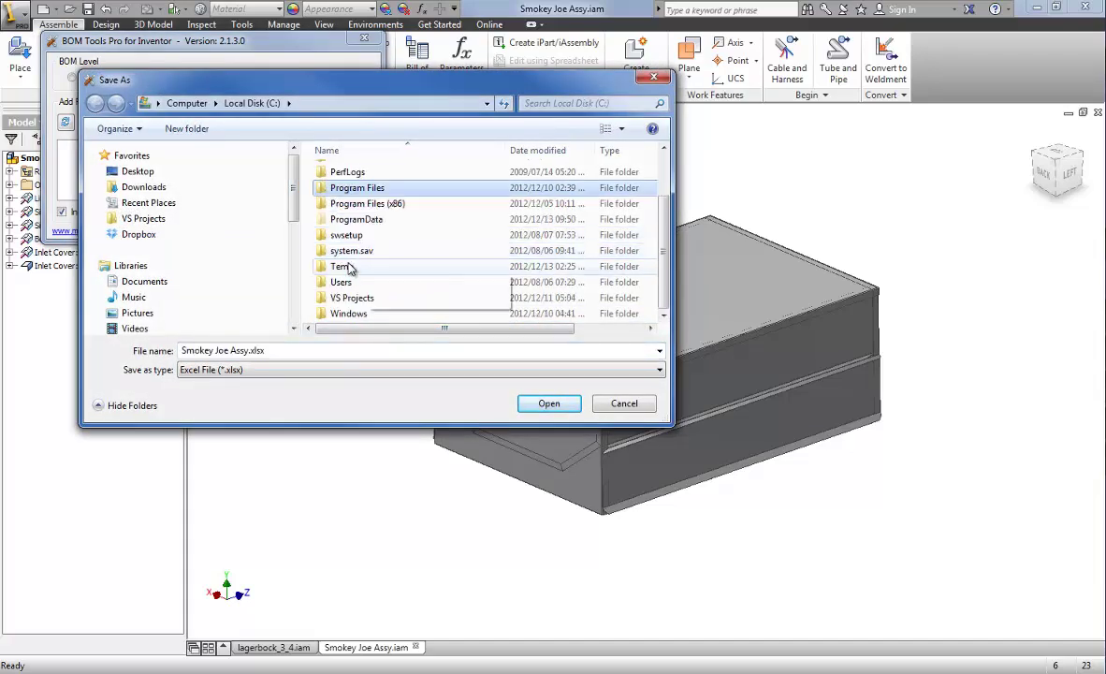
double_click(345, 267)
click(543, 408)
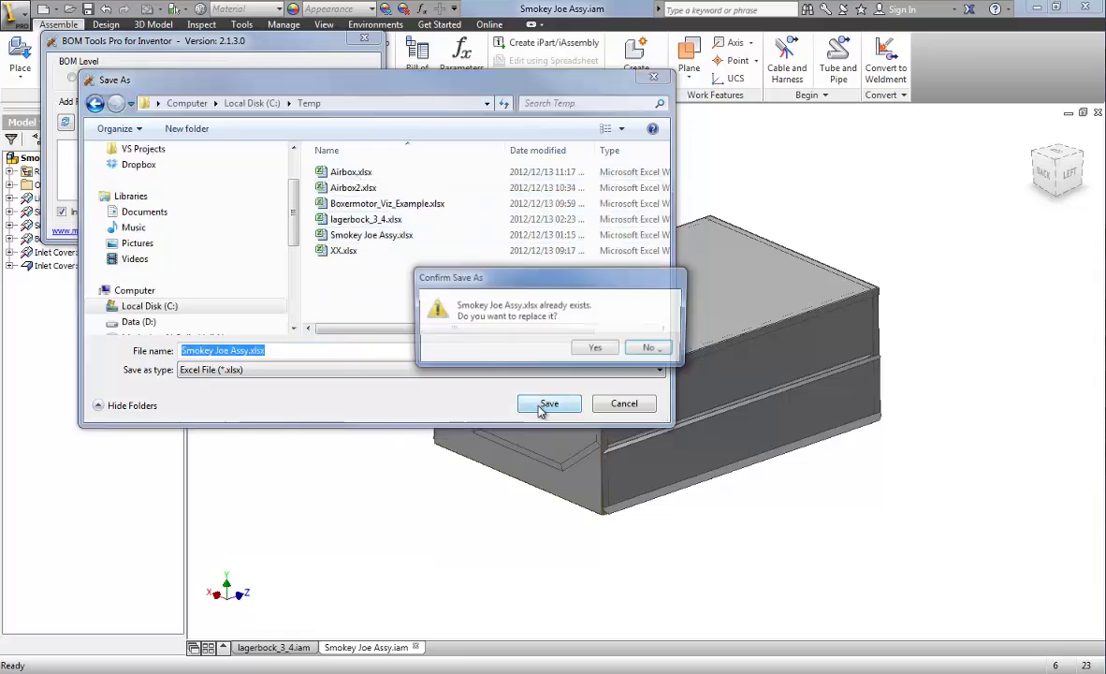
click(597, 349)
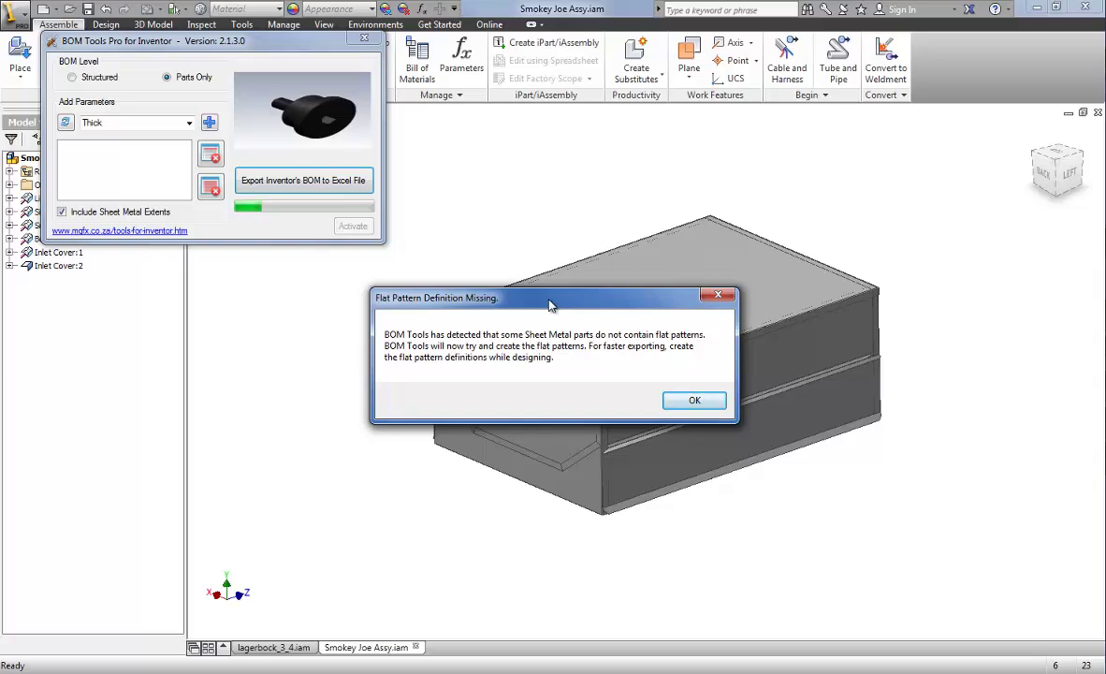
click(697, 402)
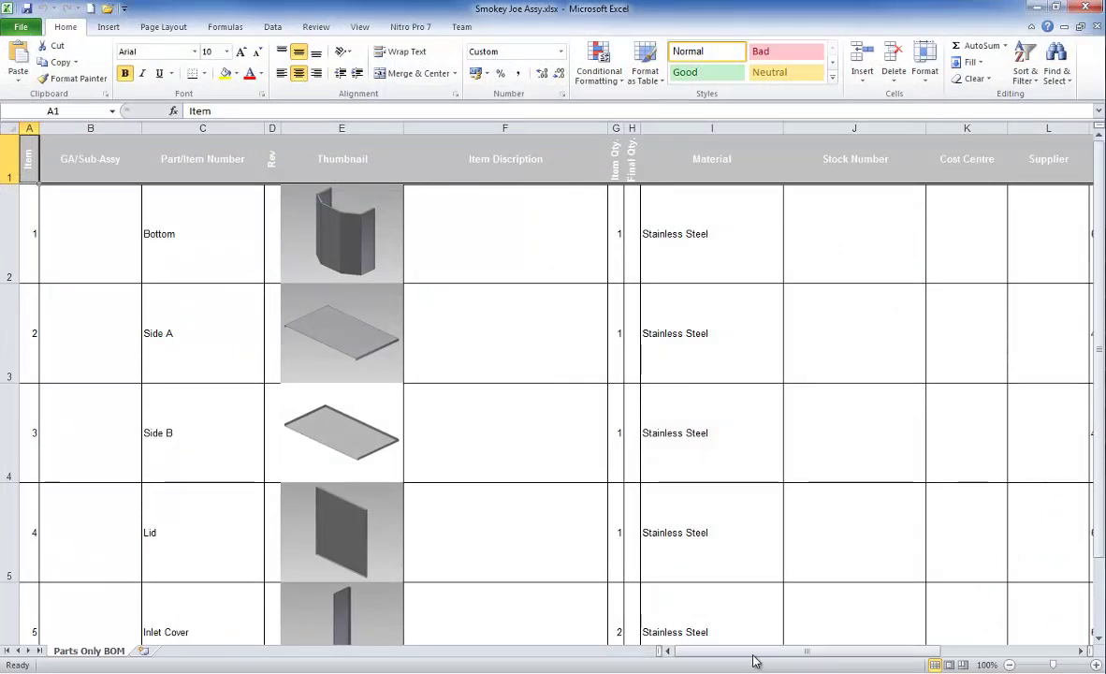
Examine the Sheet Metal Length, Width and Thick columns in the exported Smokey Joe Assy BOM sheet.
drag(766, 652, 901, 668)
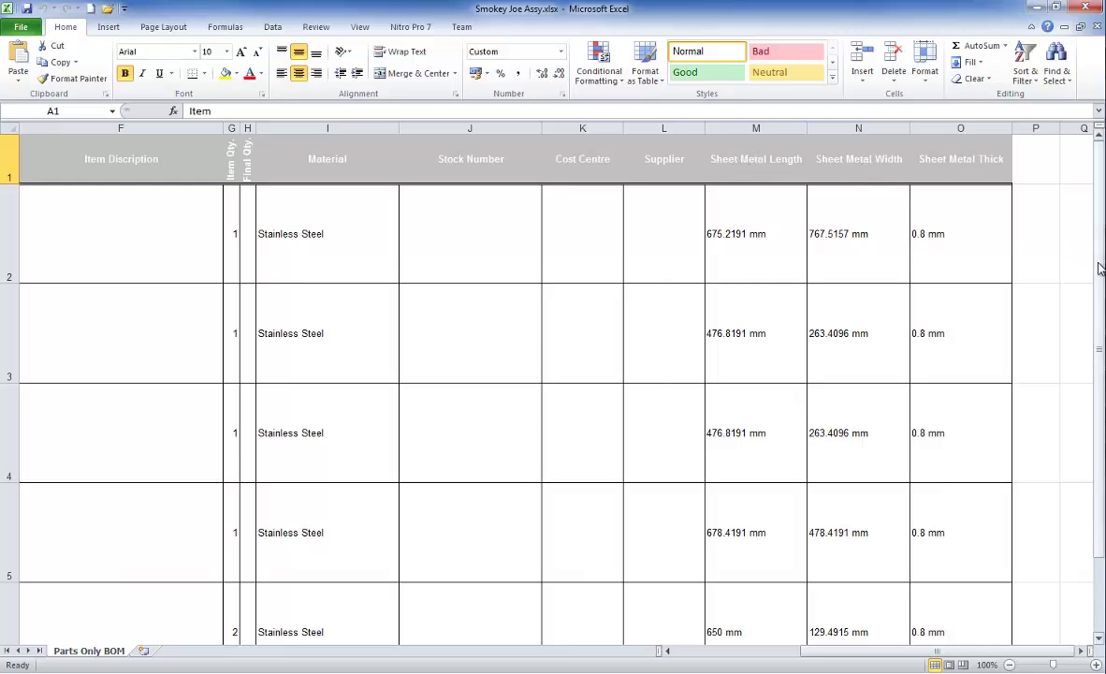
mouse_move(1100, 269)
mouse_down()
mouse_move(1100, 294)
mouse_move(1100, 279)
mouse_up()
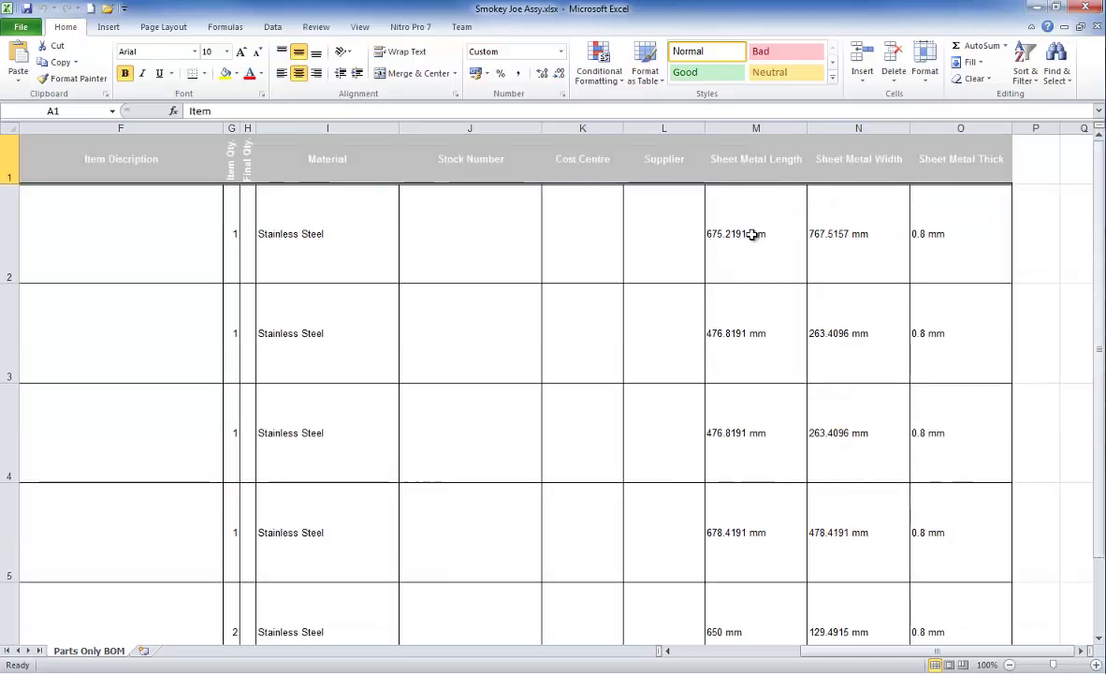
click(754, 231)
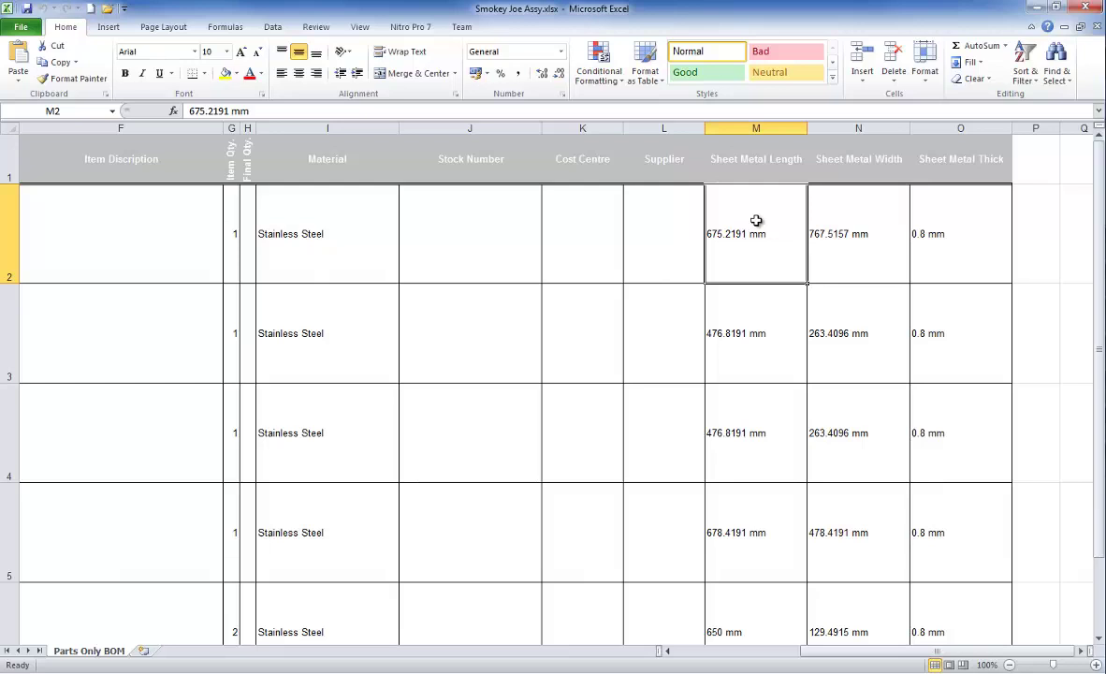
drag(756, 220, 933, 235)
click(927, 238)
click(779, 254)
click(667, 651)
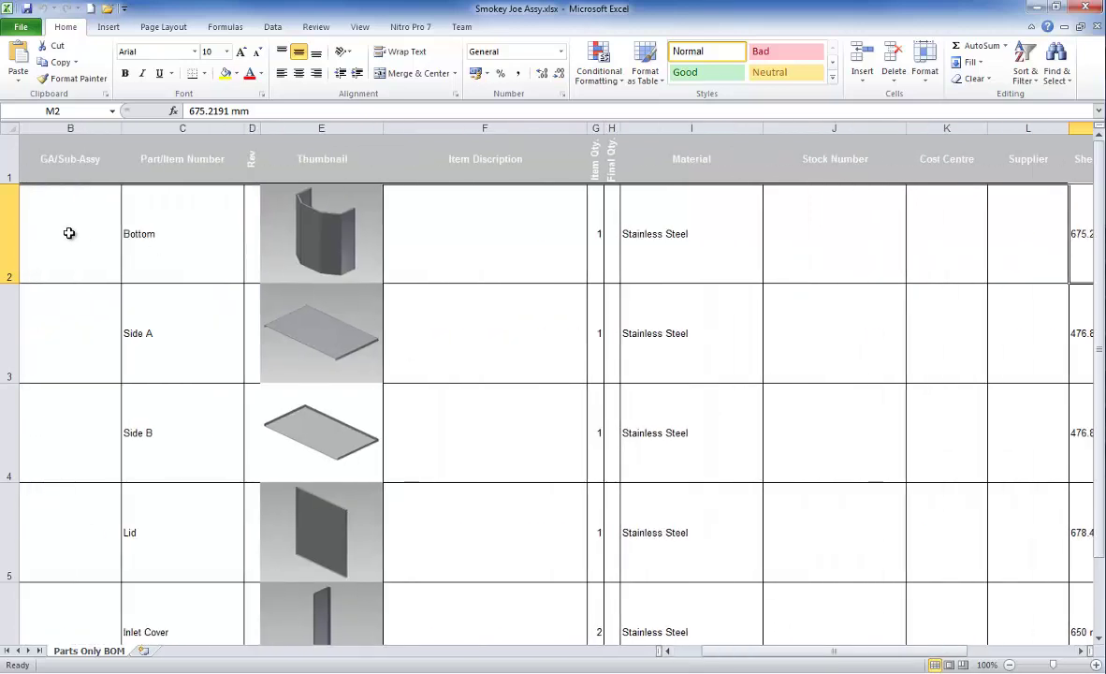
Close the Smokey Joe Assy.xlsx workbook and exit Excel.
click(67, 217)
click(1081, 26)
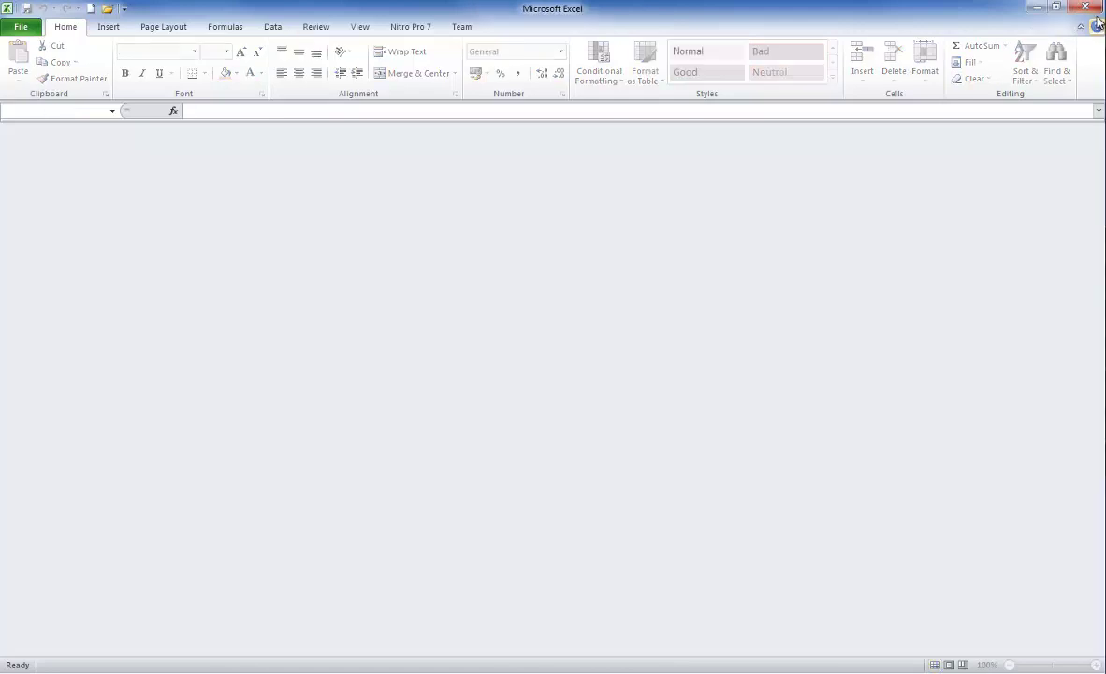
click(1088, 9)
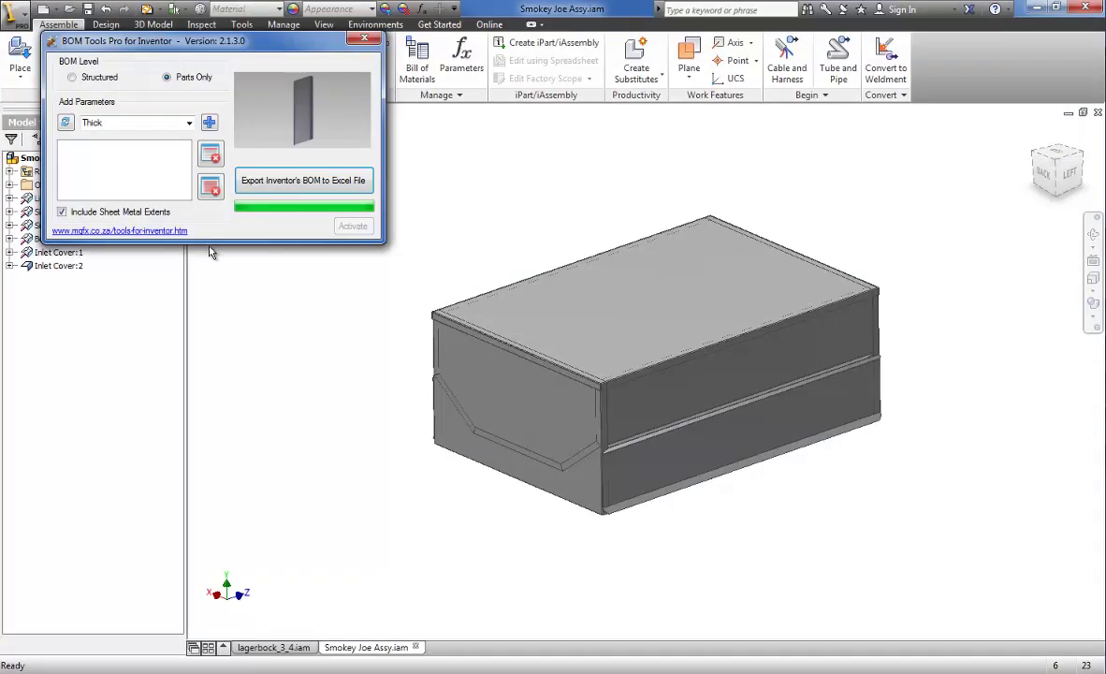